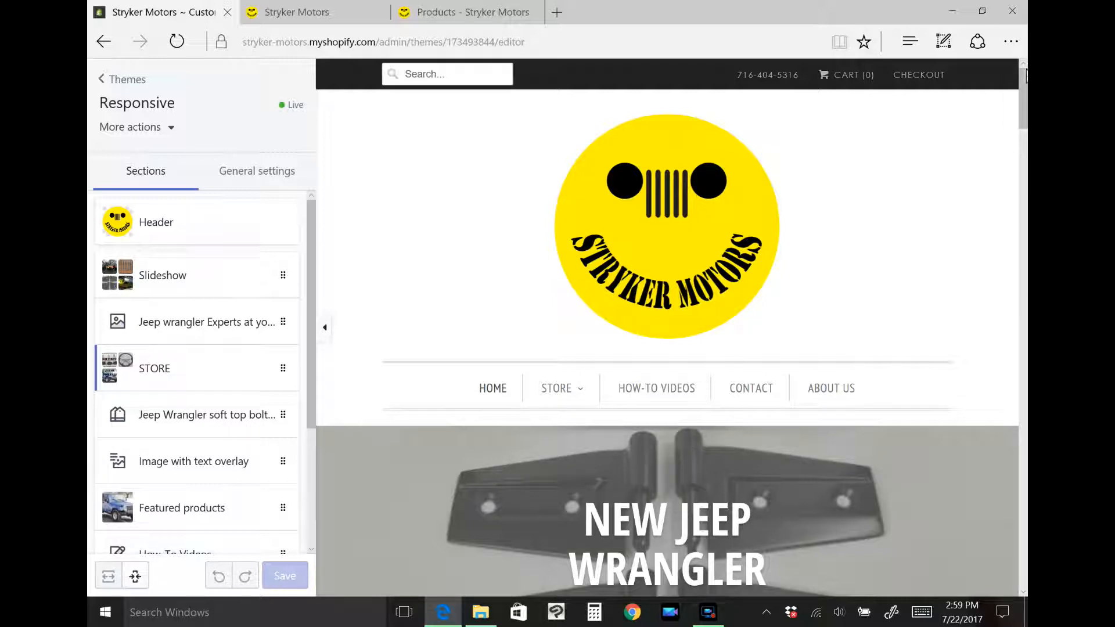
Review the homepage preview down to the store collections and look through the STORE section's settings in the theme editor.
{"action": "left_click_drag", "start_coordinate": [1024, 94], "coordinate": [1024, 104]}
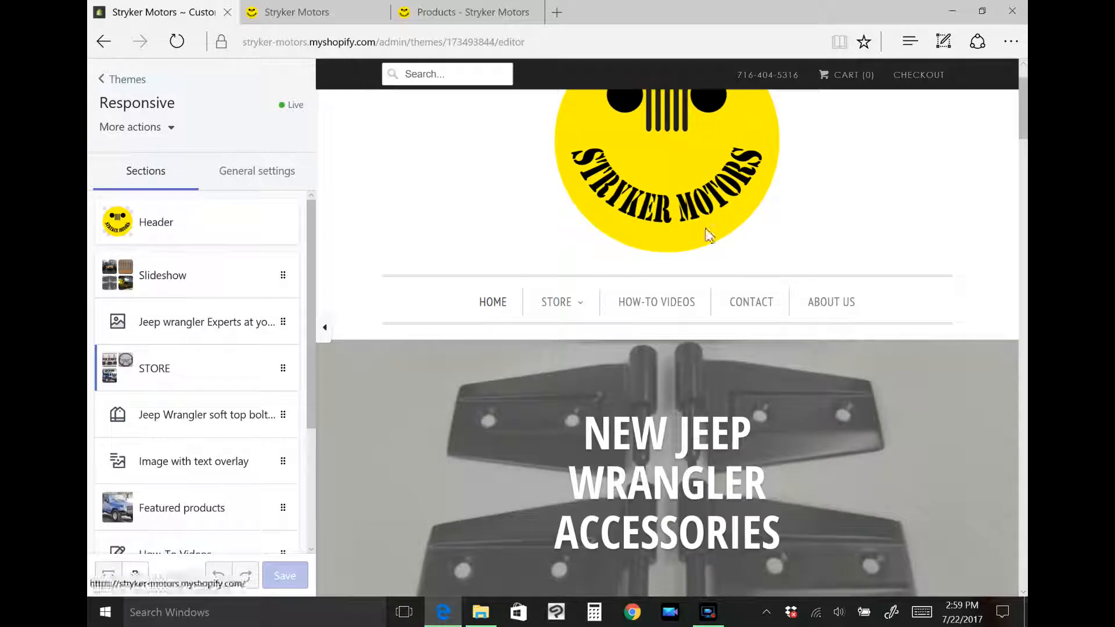
{"action": "mouse_move", "coordinate": [561, 311]}
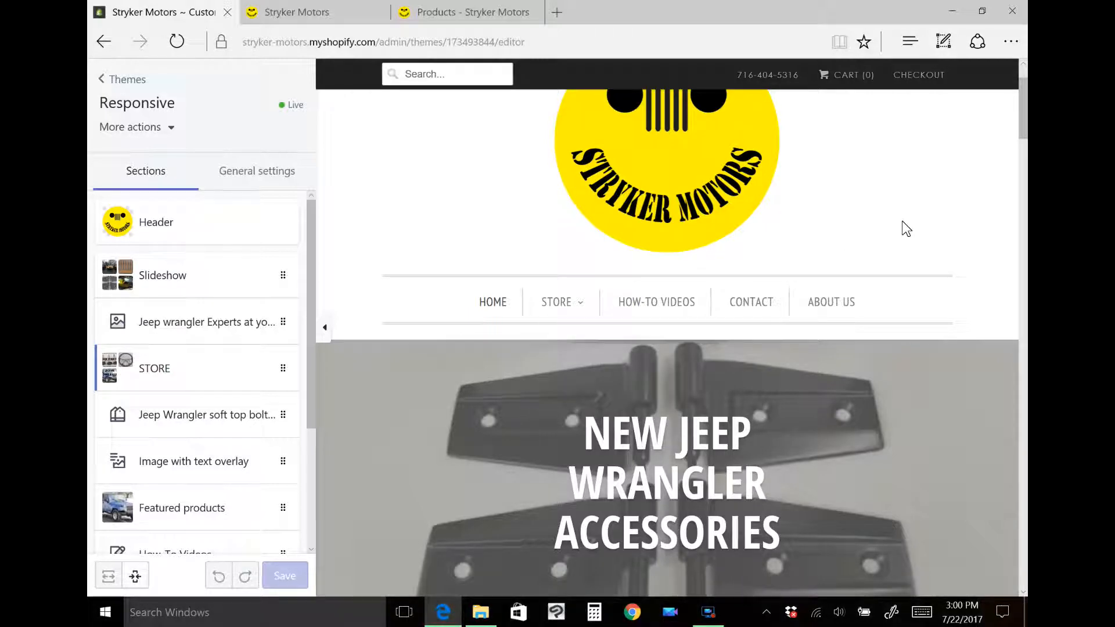
{"action": "left_click_drag", "start_coordinate": [1025, 131], "coordinate": [1025, 148]}
{"action": "scroll", "coordinate": [454, 249], "scroll_direction": "down", "scroll_amount": 9}
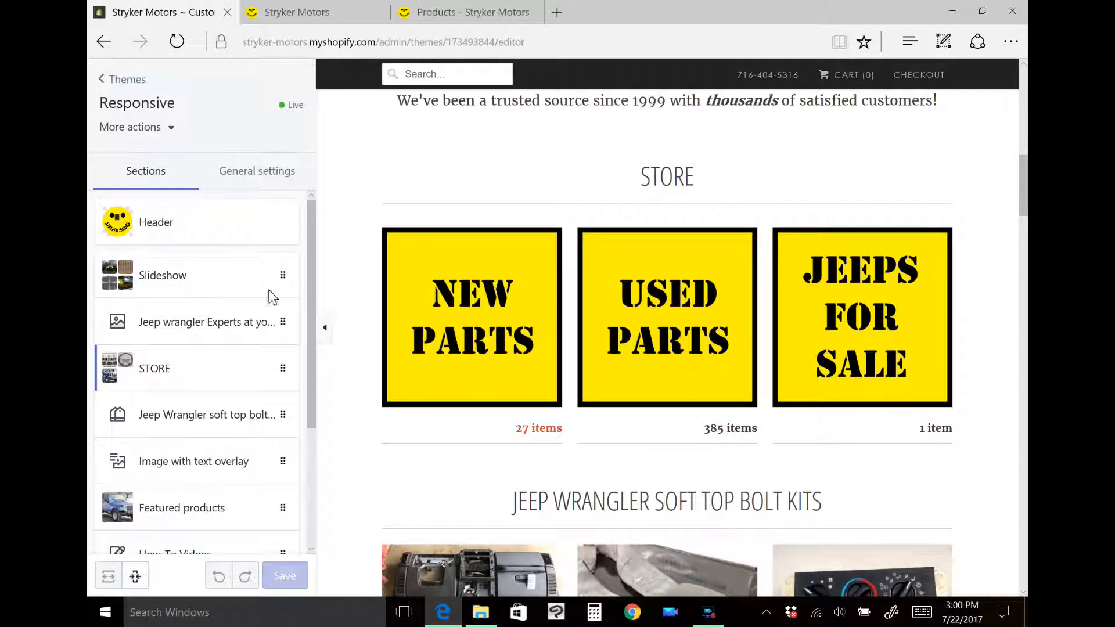
{"action": "left_click", "coordinate": [161, 367]}
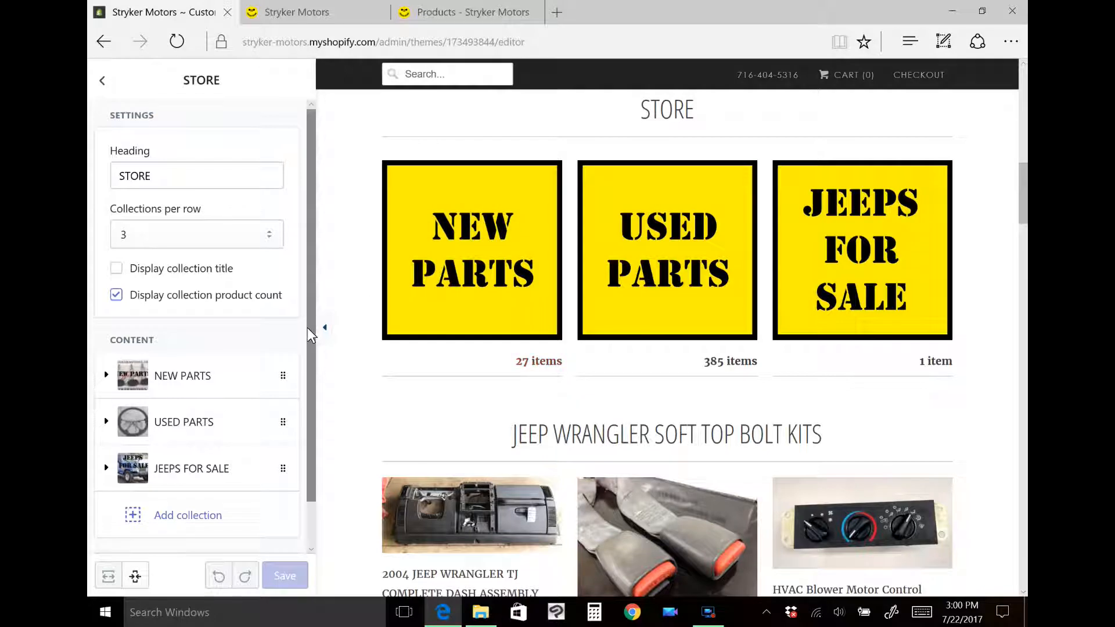
{"action": "left_click", "coordinate": [104, 81]}
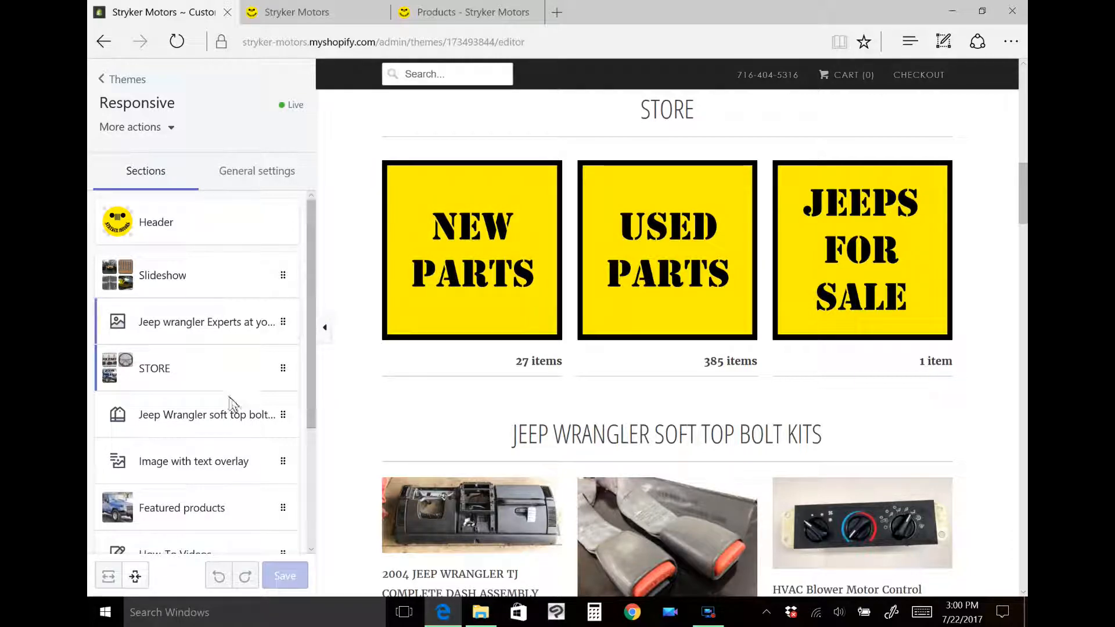
Set the collection shown in the Jeep Wrangler soft top bolt kits section to NEW PARTS.
{"action": "left_click", "coordinate": [211, 413]}
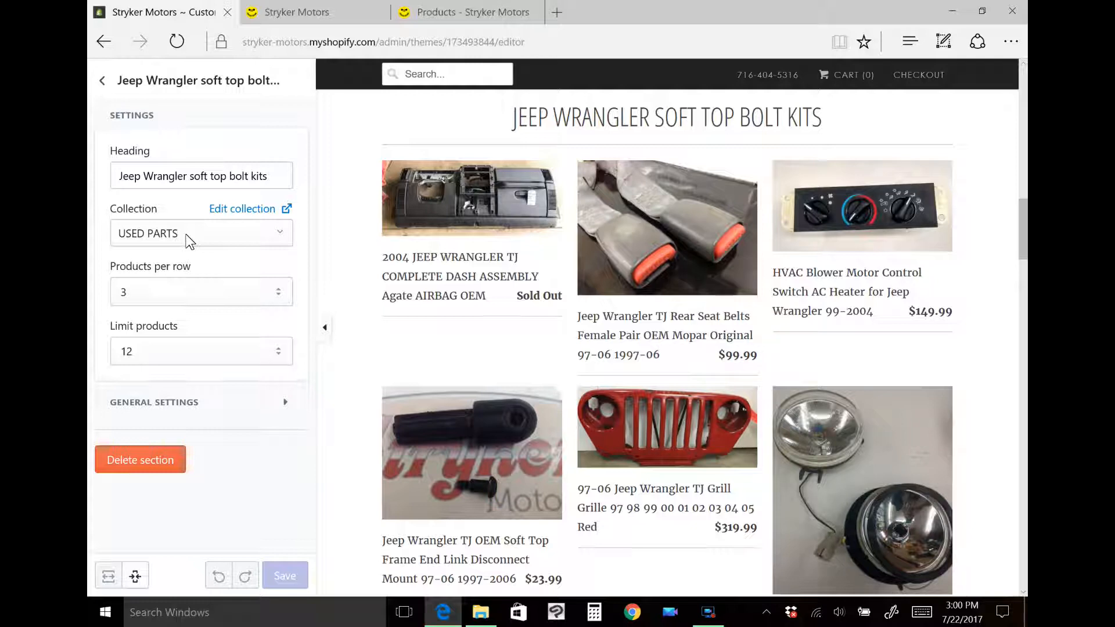
{"action": "left_click", "coordinate": [188, 240]}
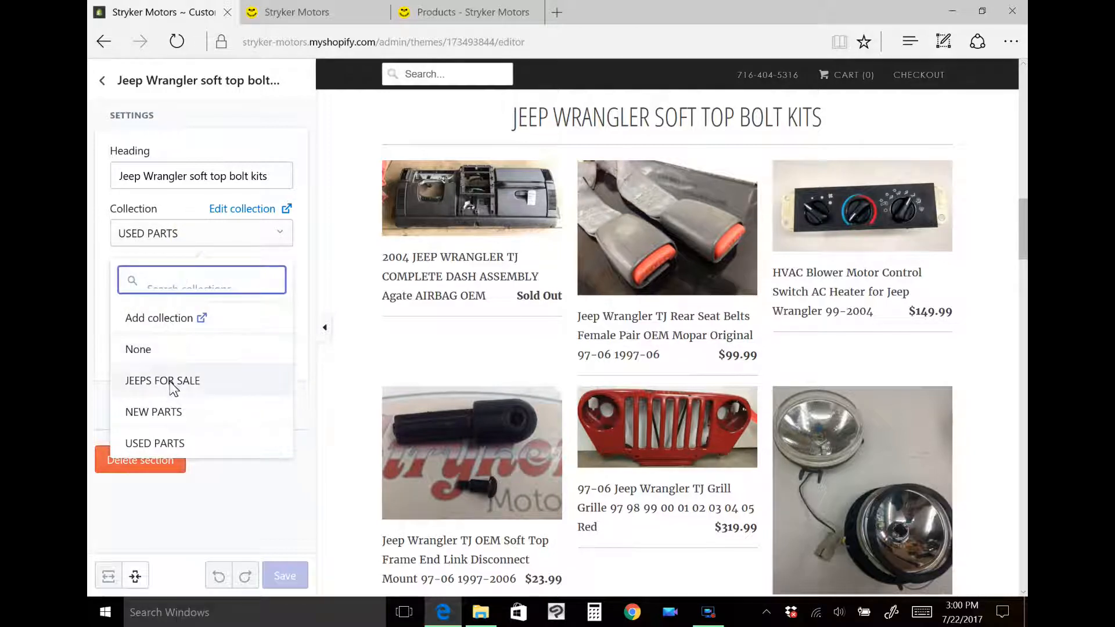
{"action": "left_click", "coordinate": [188, 414]}
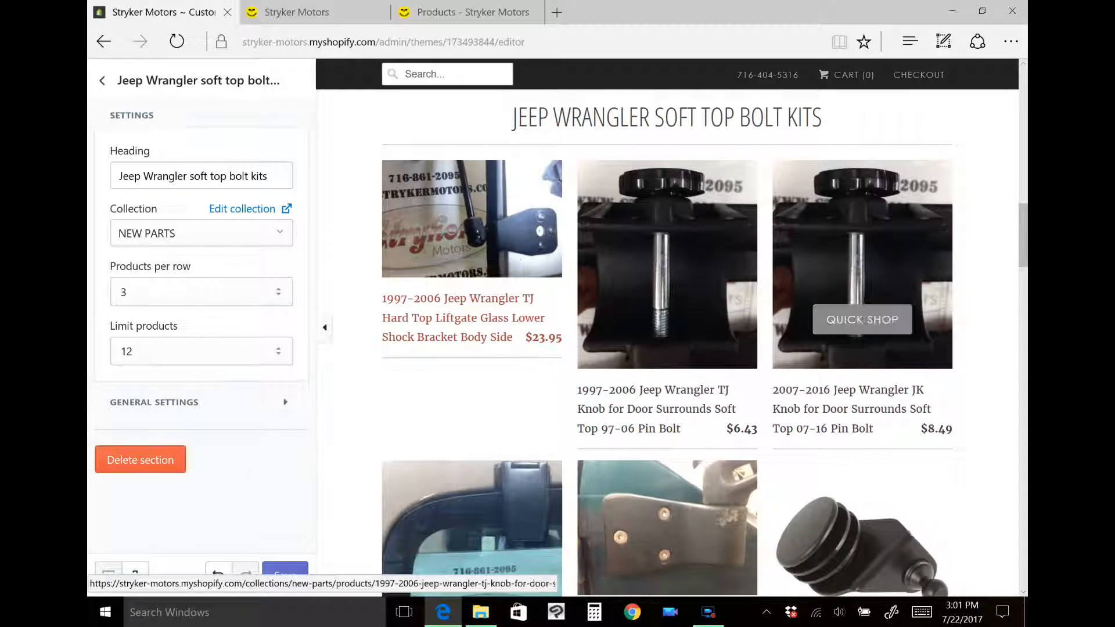
{"action": "mouse_move", "coordinate": [1026, 223]}
{"action": "left_mouse_down"}
{"action": "mouse_move", "coordinate": [1022, 174]}
{"action": "mouse_move", "coordinate": [1016, 237]}
{"action": "mouse_move", "coordinate": [1016, 223]}
{"action": "left_mouse_up"}
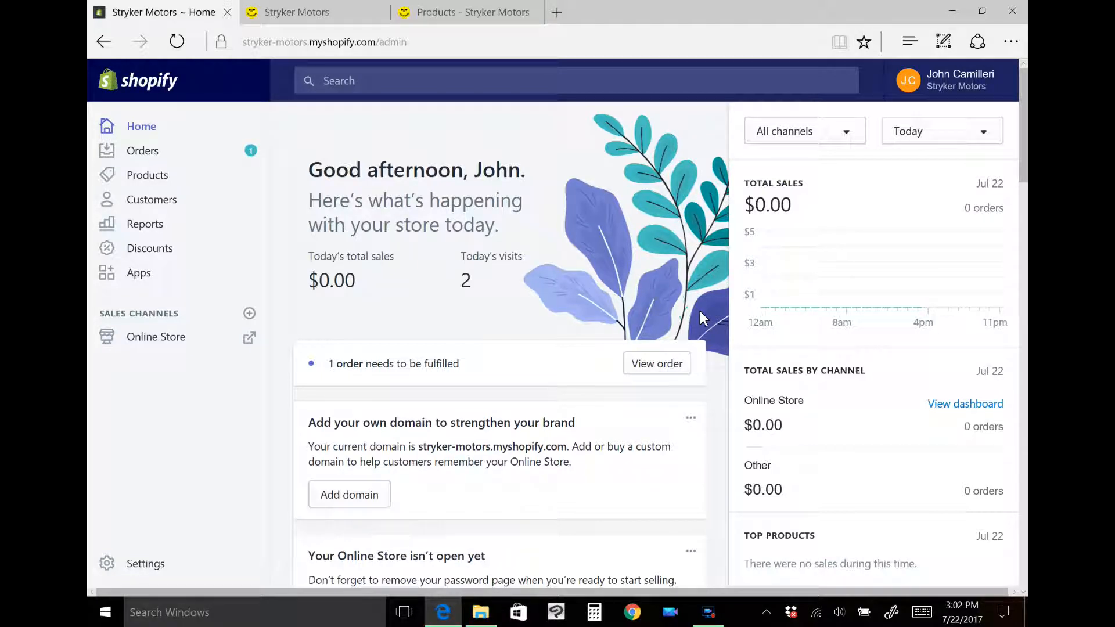
Start a new product collection in the store admin and title it BOLT KITS.
{"action": "left_click", "coordinate": [161, 178]}
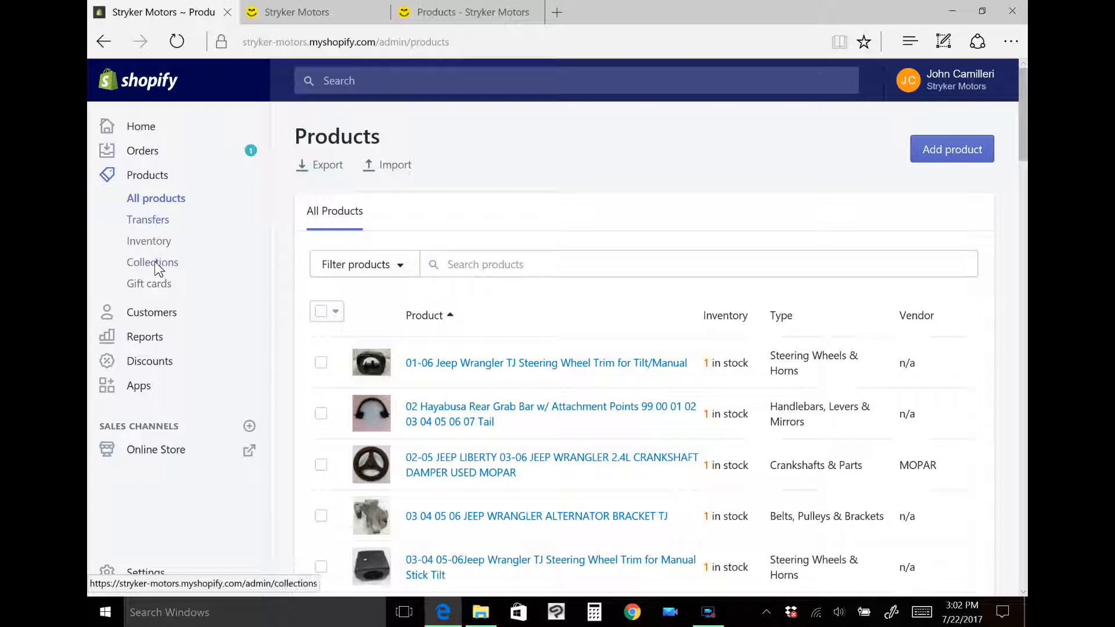
{"action": "left_click", "coordinate": [156, 264]}
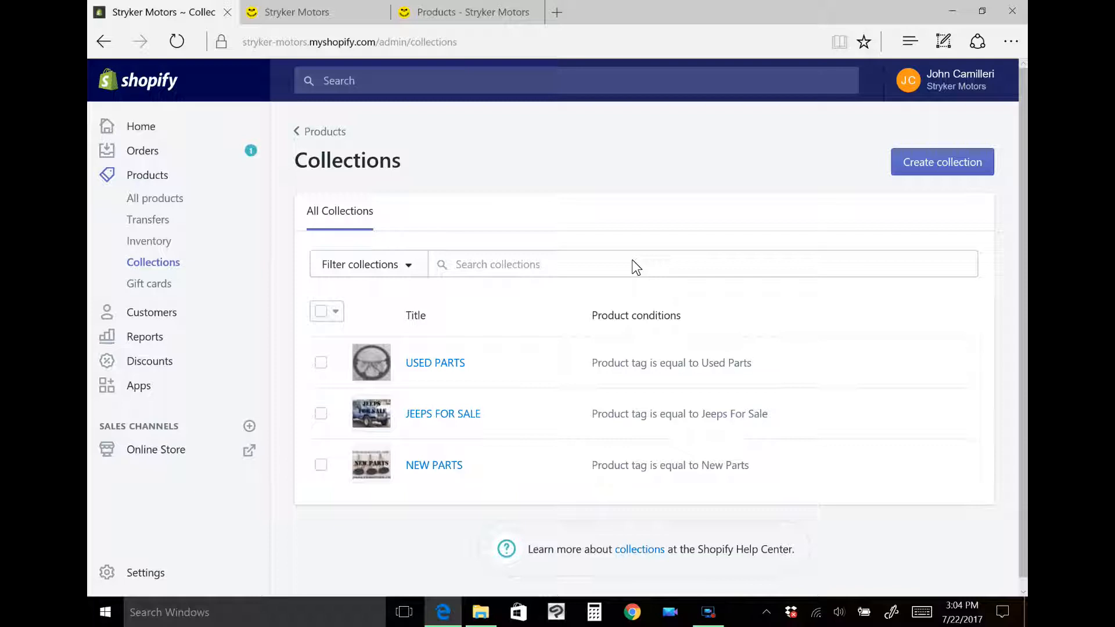
{"action": "left_click", "coordinate": [924, 162]}
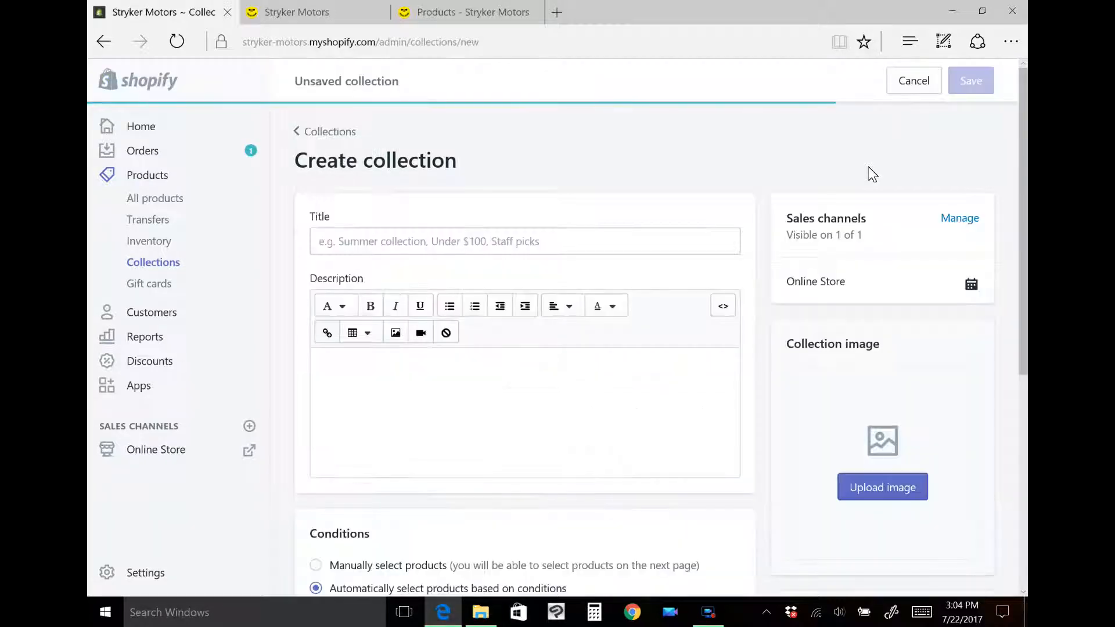
{"action": "left_click", "coordinate": [410, 240]}
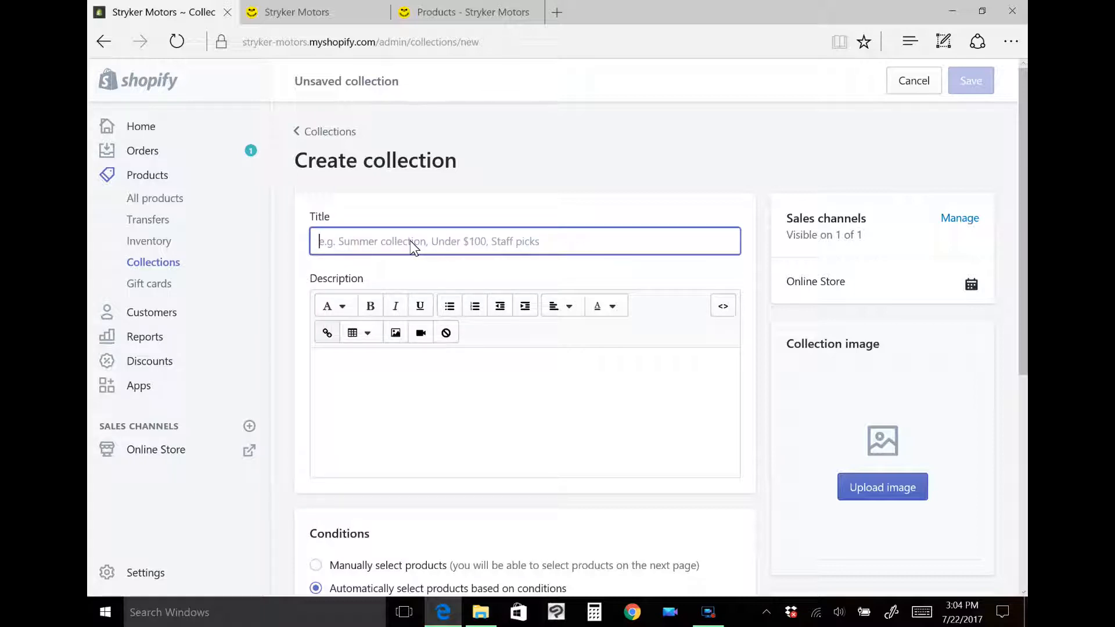
{"action": "type", "text": "BOTL"}
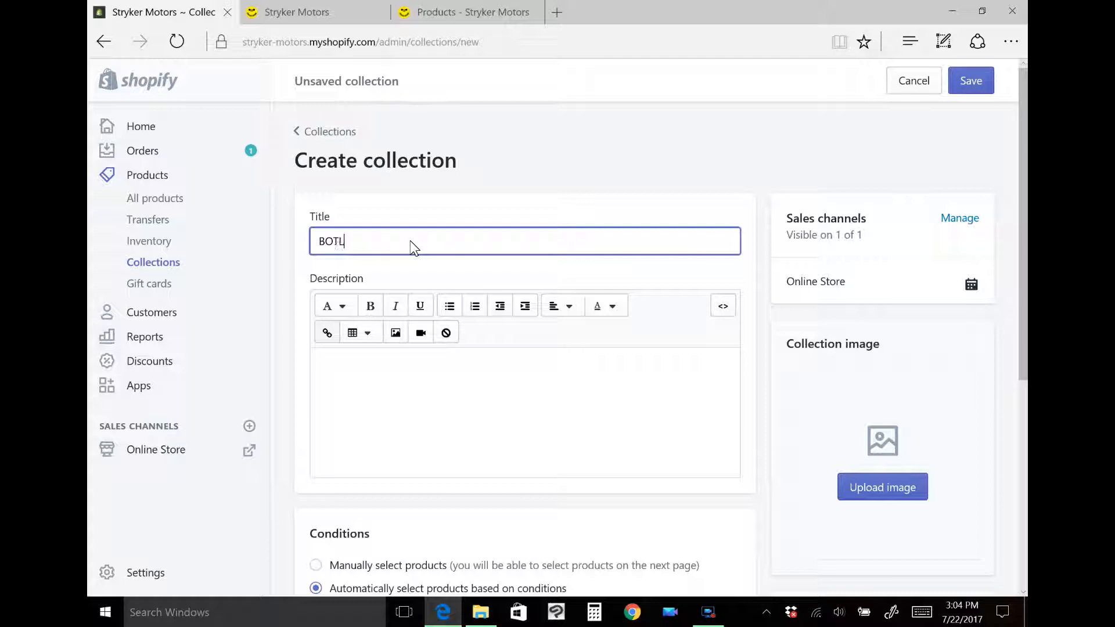
{"action": "key", "text": "BackSpace"}
{"action": "key", "text": "BackSpace"}
{"action": "type", "text": "LT KITS"}
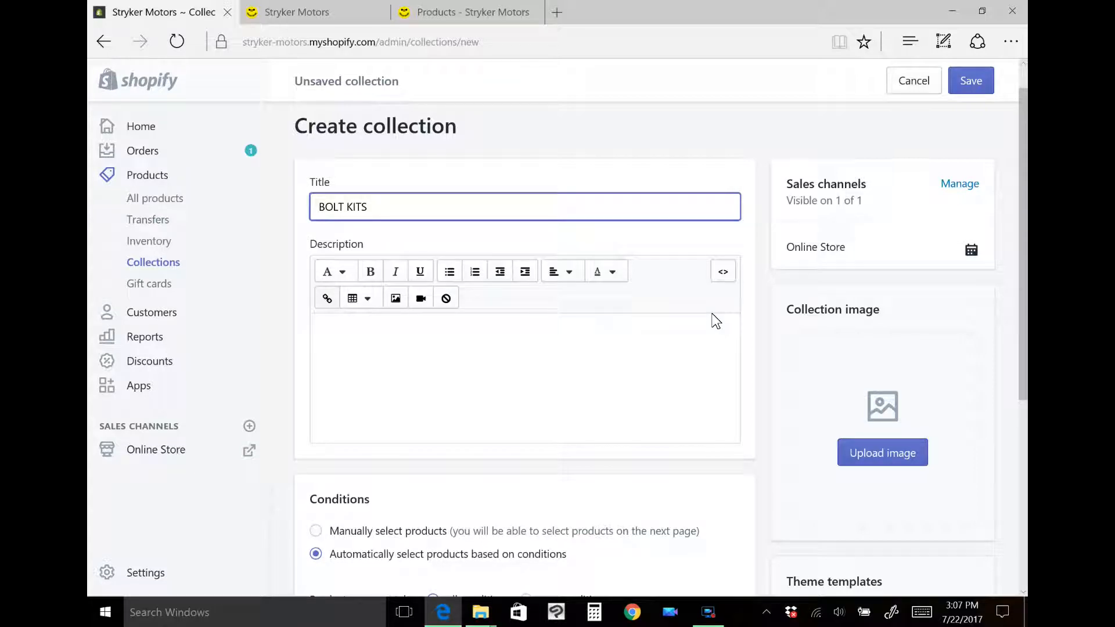
Enter "Bolt Kits For Sale" as the collection's description.
{"action": "left_click", "coordinate": [400, 380]}
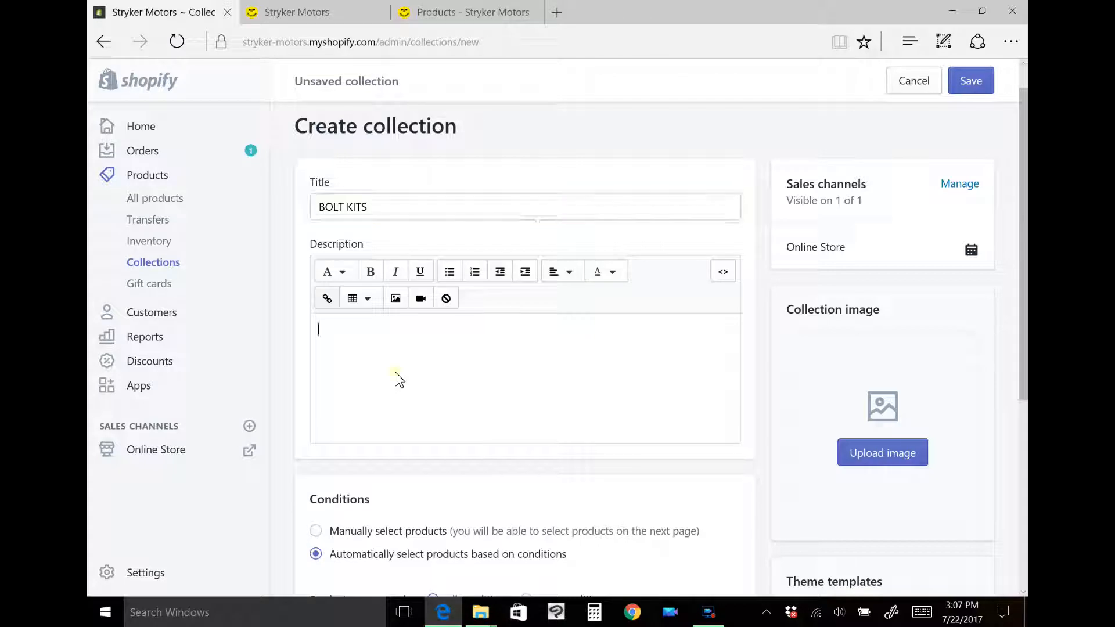
{"action": "type", "text": "Bolt "}
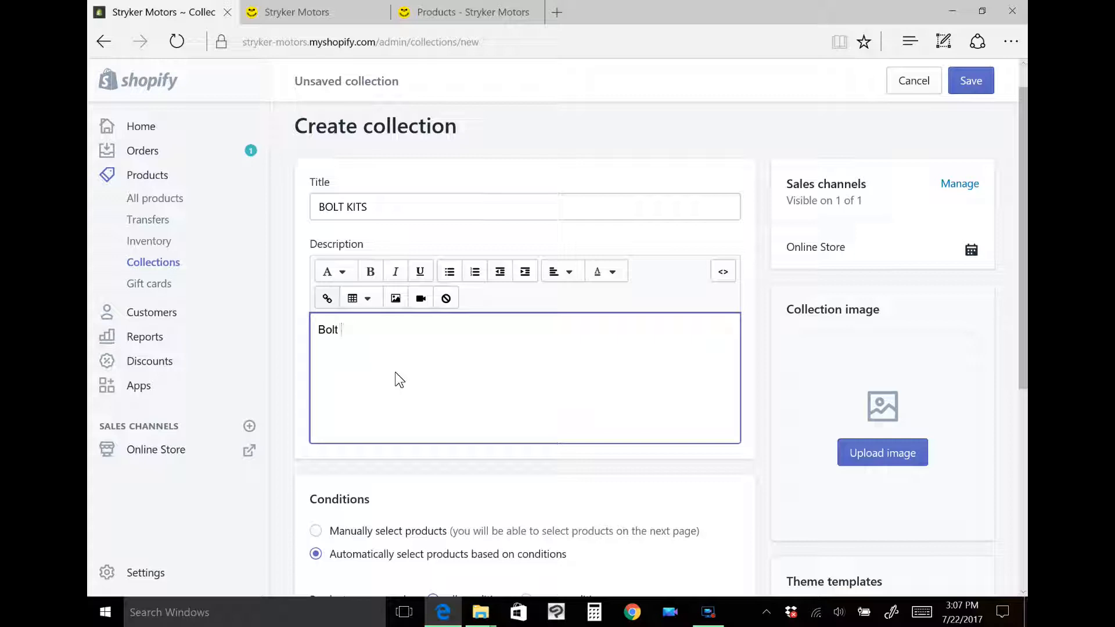
{"action": "type", "text": "Kits For Sale"}
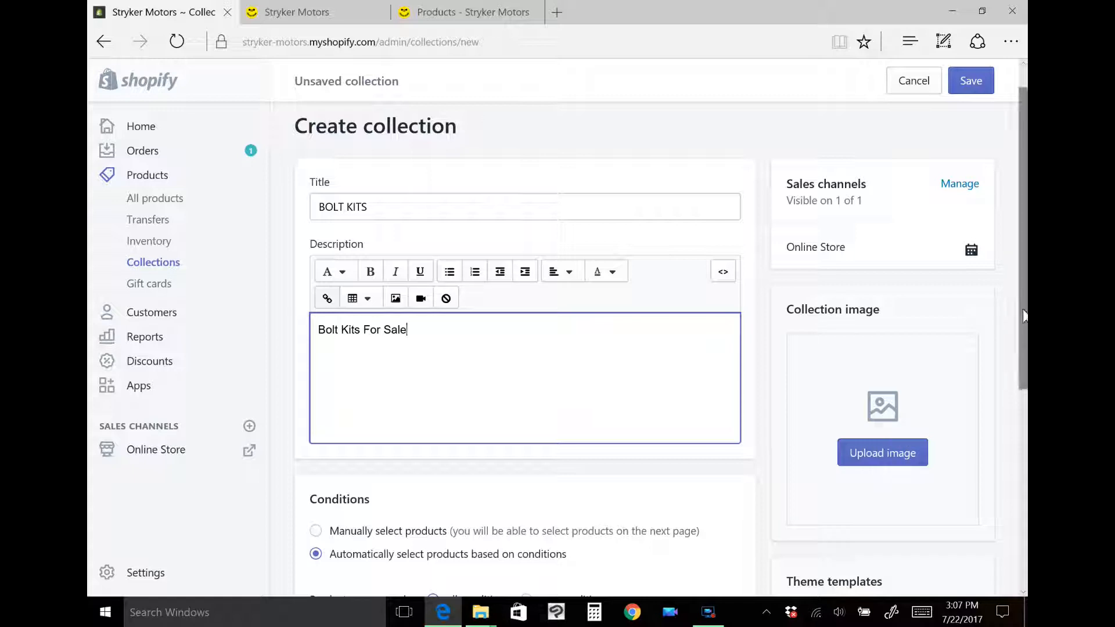
Set the collection's automatic selection condition to product tag is equal to Bolt Kits.
{"action": "scroll", "coordinate": [406, 329], "scroll_direction": "down", "scroll_amount": 2}
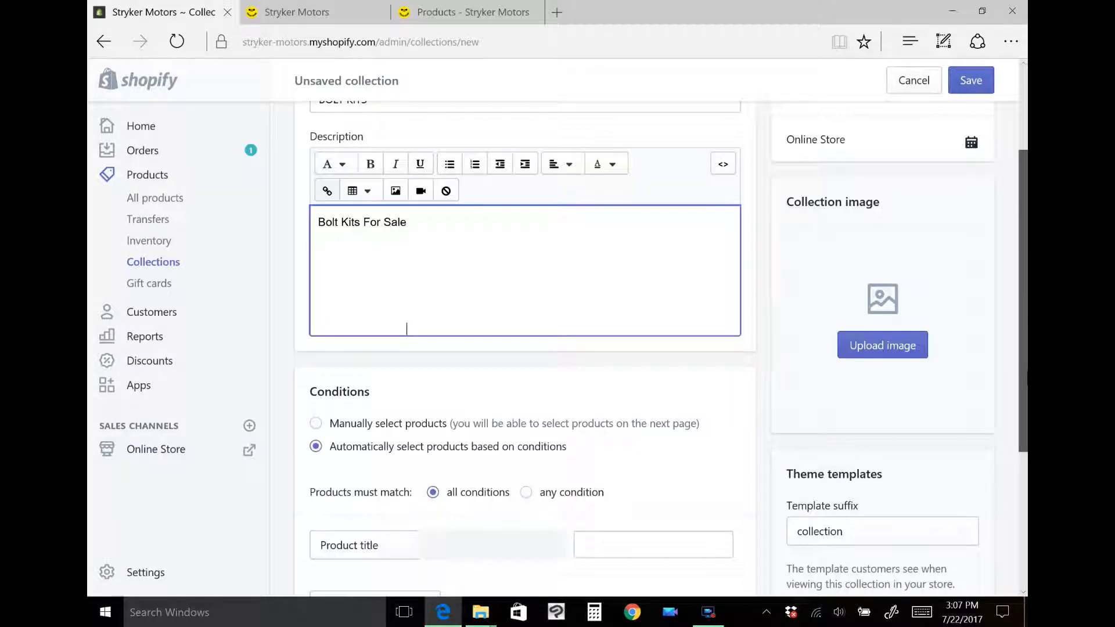
{"action": "left_click_drag", "start_coordinate": [1026, 377], "coordinate": [1026, 380]}
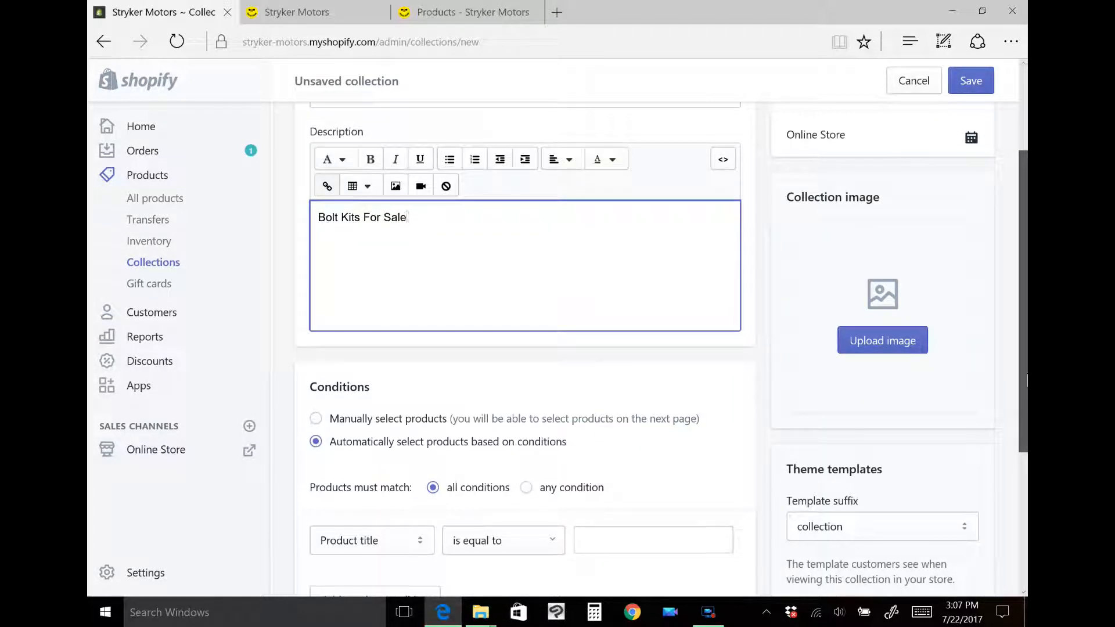
{"action": "scroll", "coordinate": [441, 429], "scroll_direction": "down", "scroll_amount": 1}
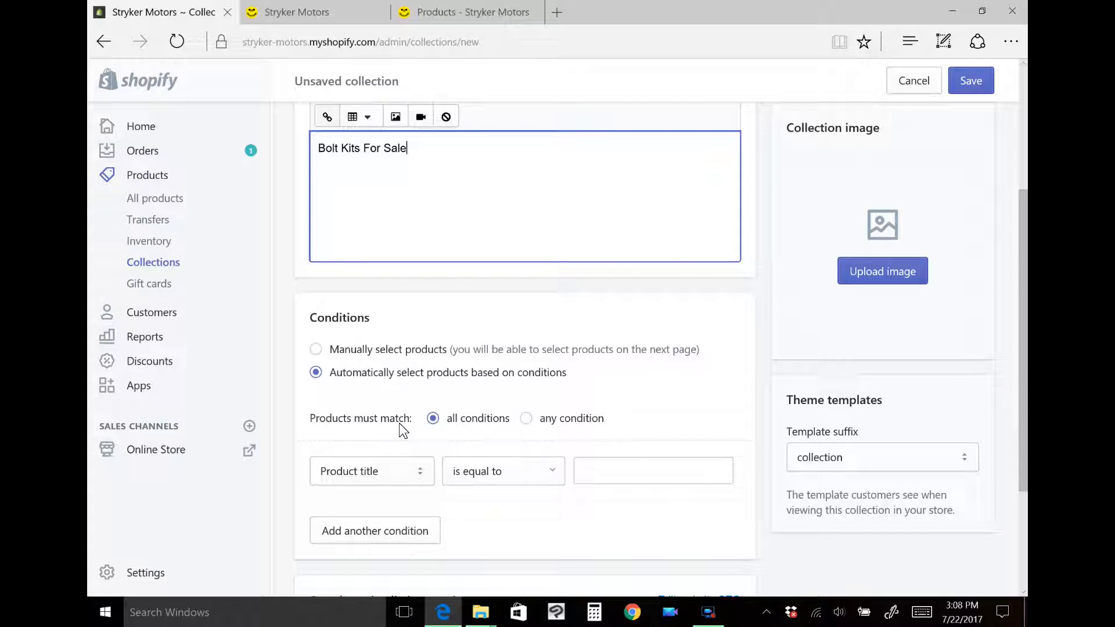
{"action": "left_click", "coordinate": [381, 472]}
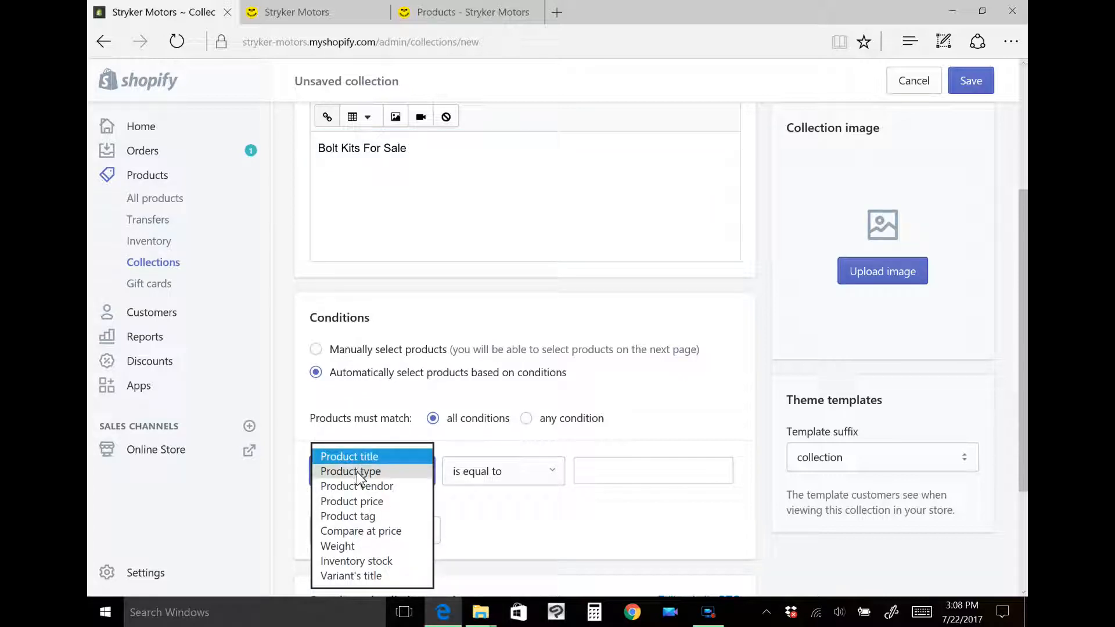
{"action": "left_click", "coordinate": [355, 516]}
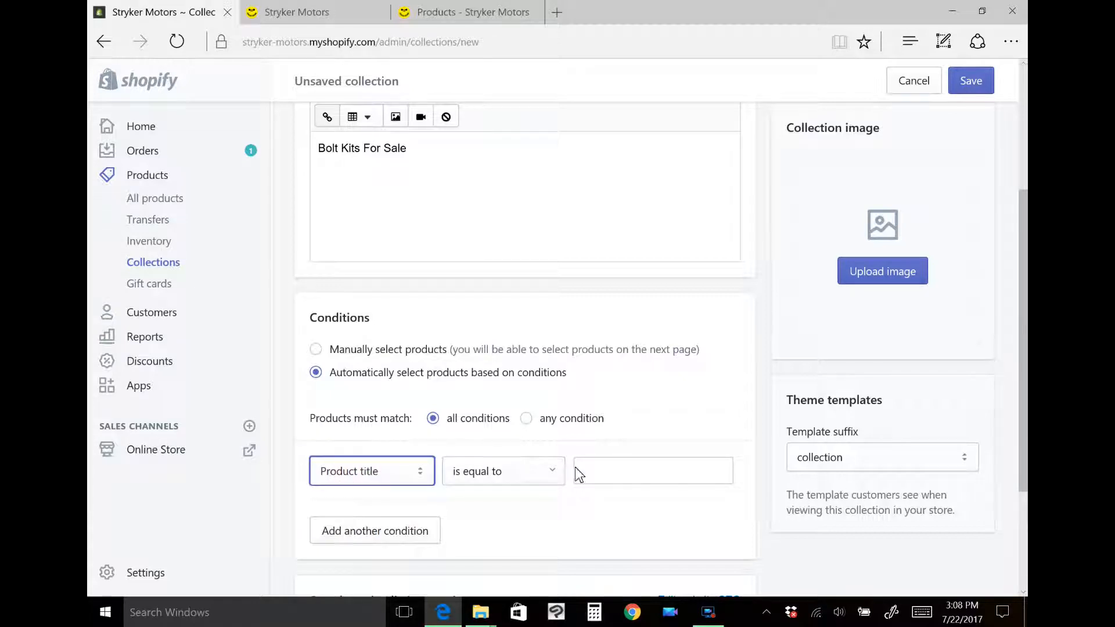
{"action": "left_click", "coordinate": [569, 511]}
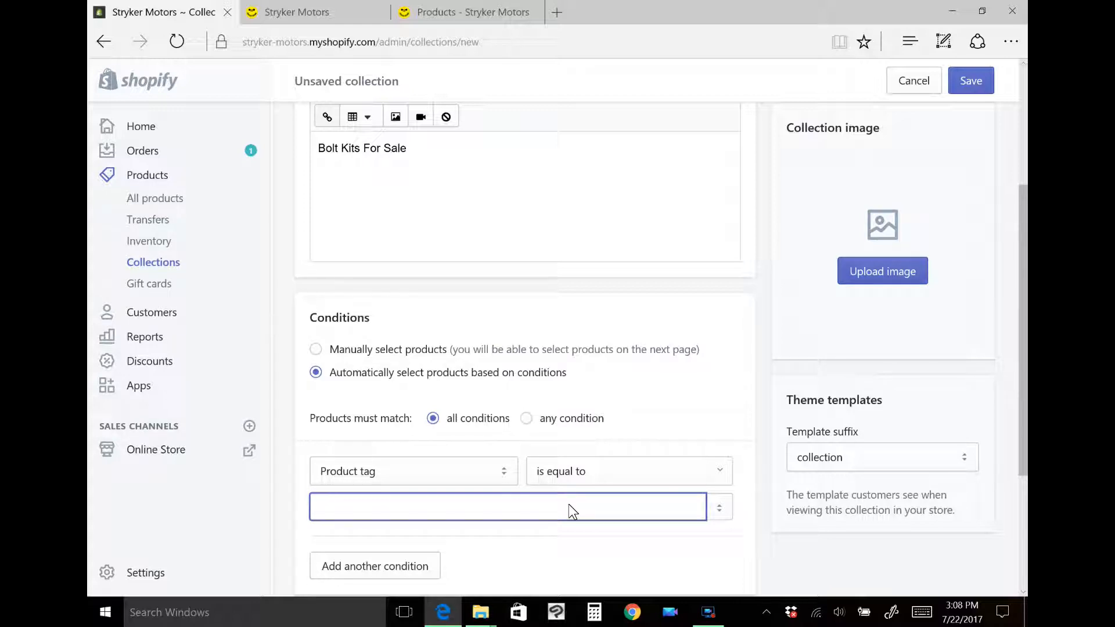
{"action": "type", "text": "Bolt Kits"}
{"action": "left_click", "coordinate": [549, 538]}
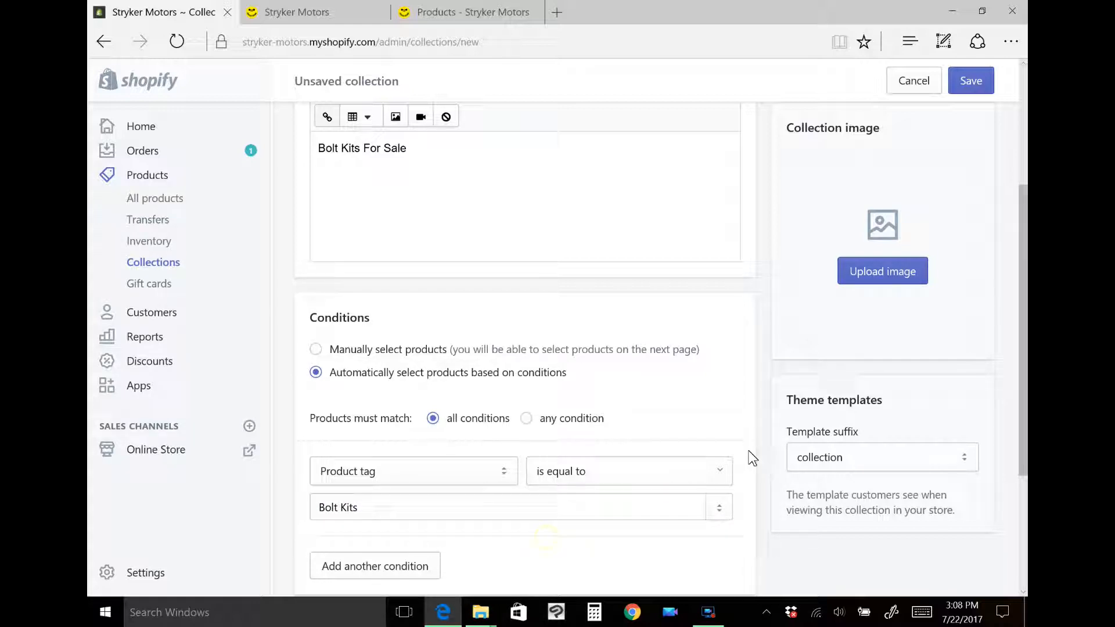
Check the new collection's entries from title to search engine preview and save the collection.
{"action": "left_click_drag", "start_coordinate": [1026, 334], "coordinate": [1026, 268]}
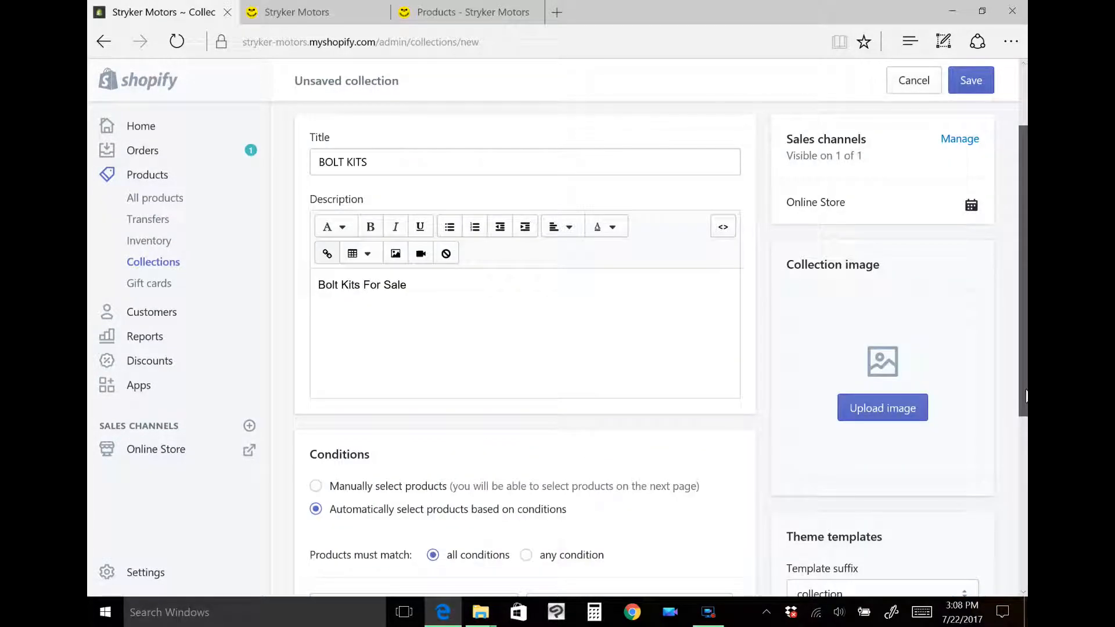
{"action": "left_click_drag", "start_coordinate": [1026, 397], "coordinate": [1025, 568]}
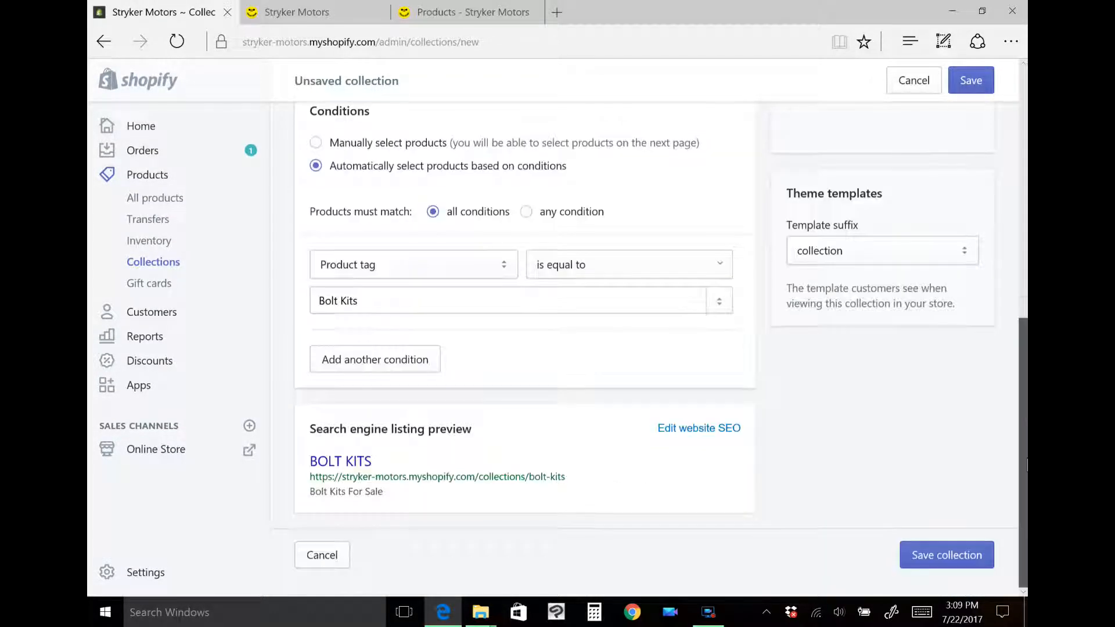
{"action": "left_click", "coordinate": [939, 570]}
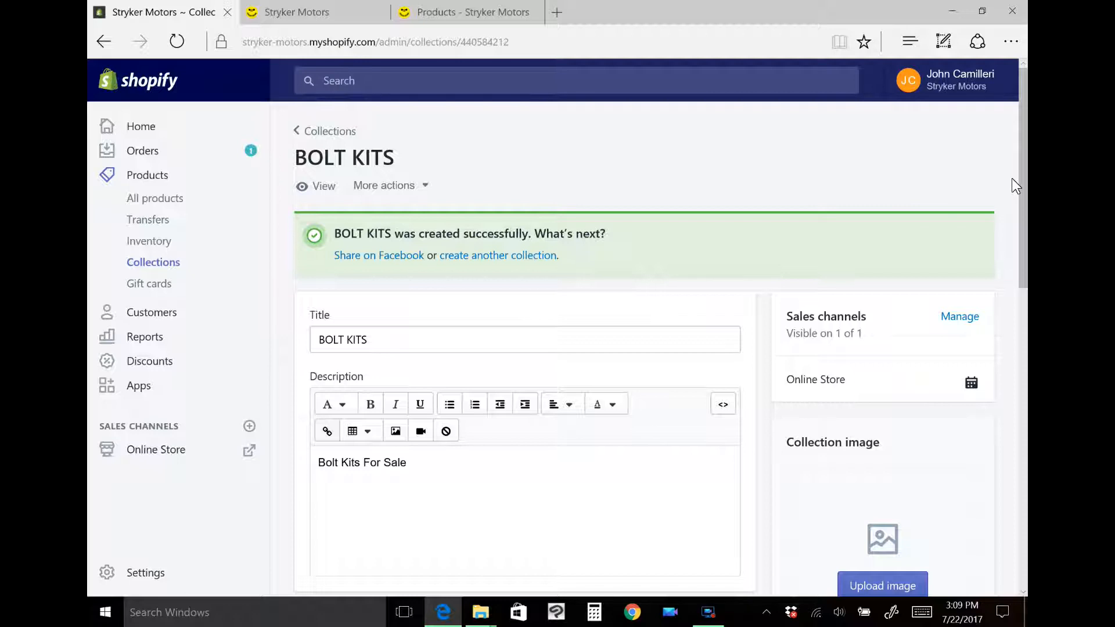
{"action": "scroll", "coordinate": [1016, 187], "scroll_direction": "down", "scroll_amount": 1}
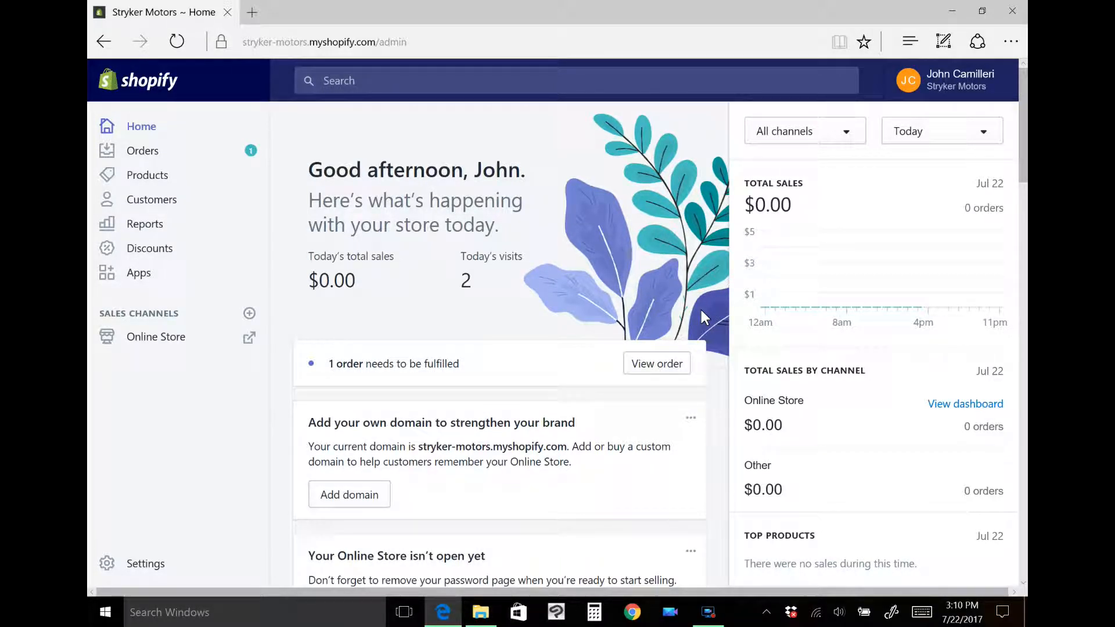
Start a new product titled "Bolt Kit Number One" and place the cursor in its empty description.
{"action": "left_click", "coordinate": [163, 185]}
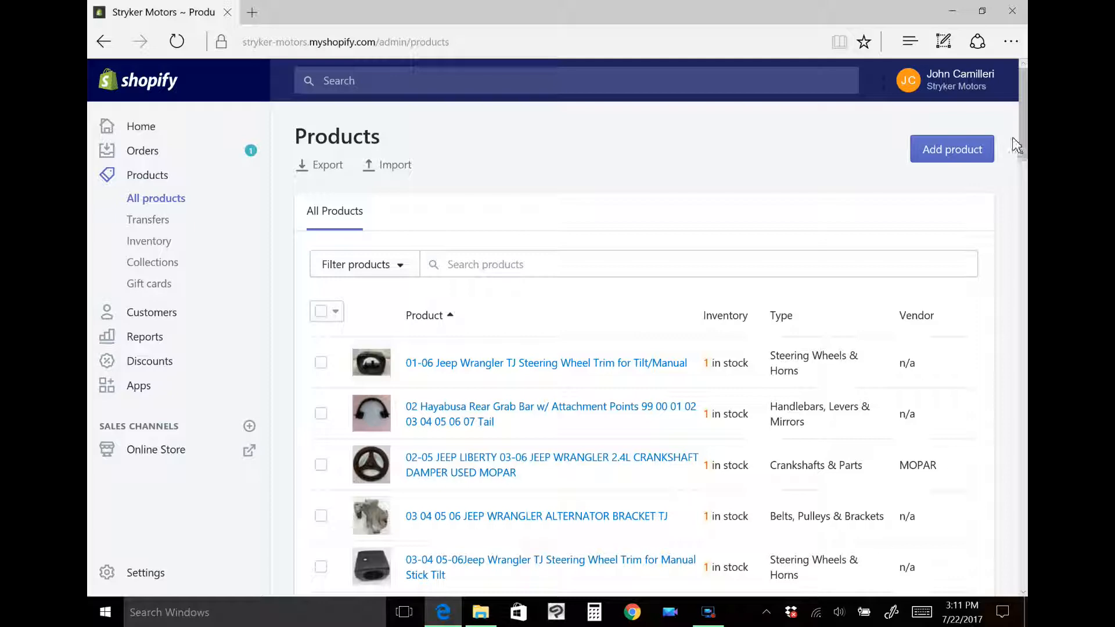
{"action": "scroll", "coordinate": [1025, 227], "scroll_direction": "down", "scroll_amount": 5}
{"action": "left_click_drag", "start_coordinate": [1025, 220], "coordinate": [1027, 103]}
{"action": "left_click", "coordinate": [939, 148]}
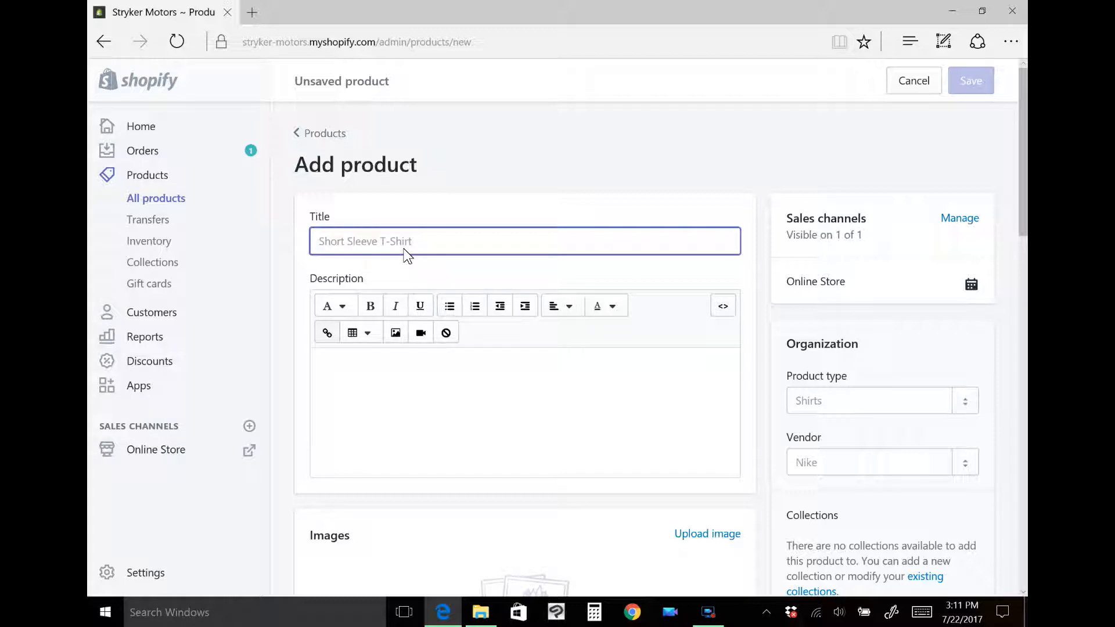
{"action": "type", "text": "B"}
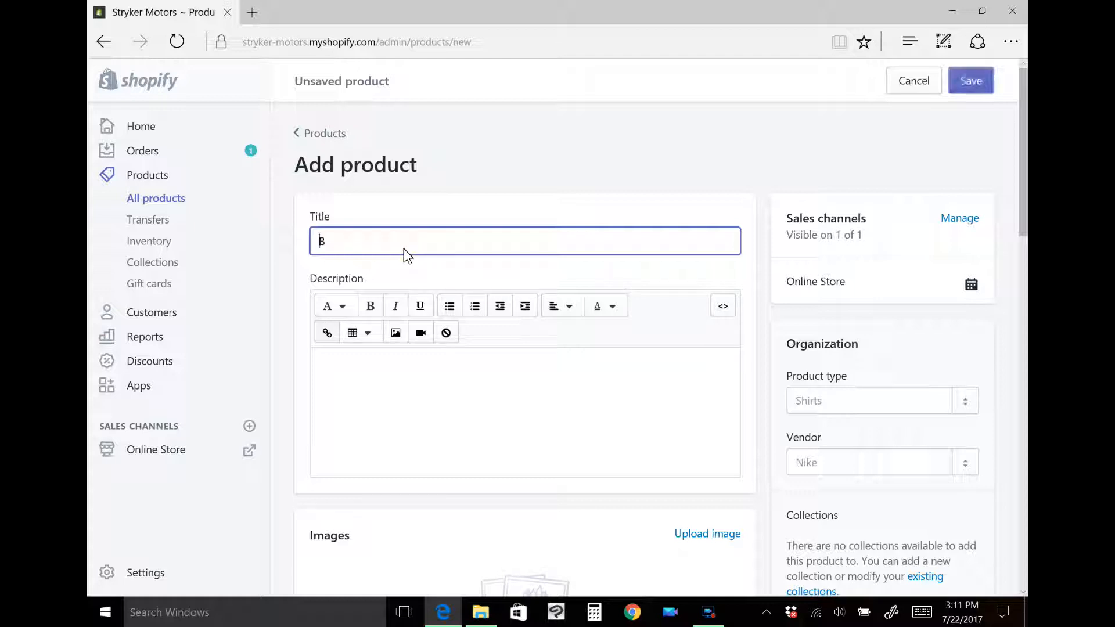
{"action": "type", "text": "olt Kit Number One"}
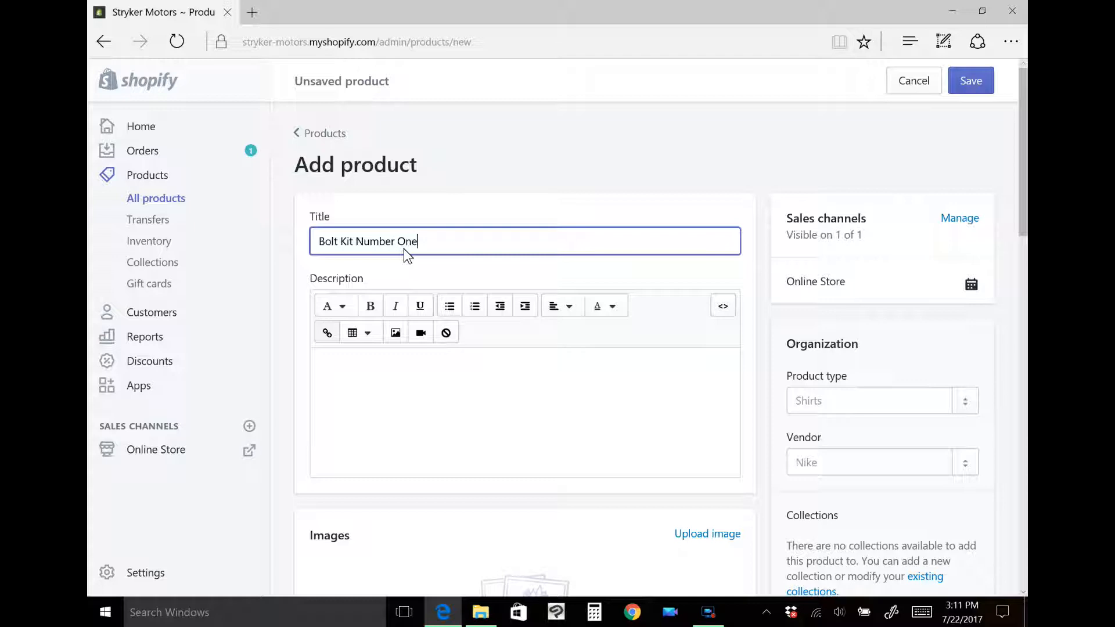
{"action": "left_click", "coordinate": [447, 395]}
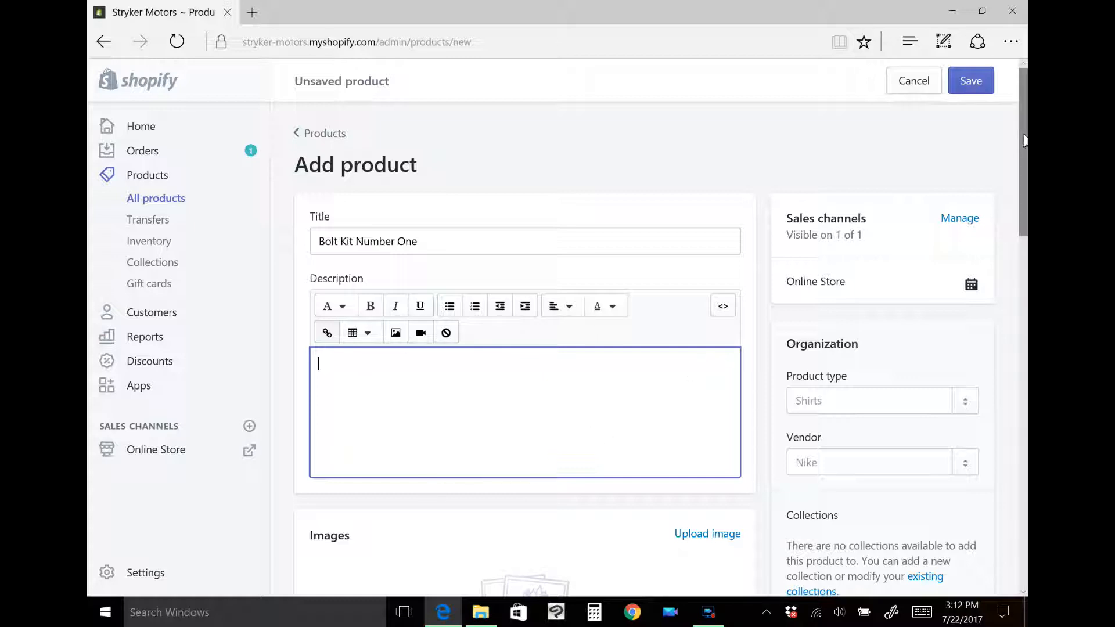
{"action": "scroll", "coordinate": [1020, 131], "scroll_direction": "down", "scroll_amount": 3}
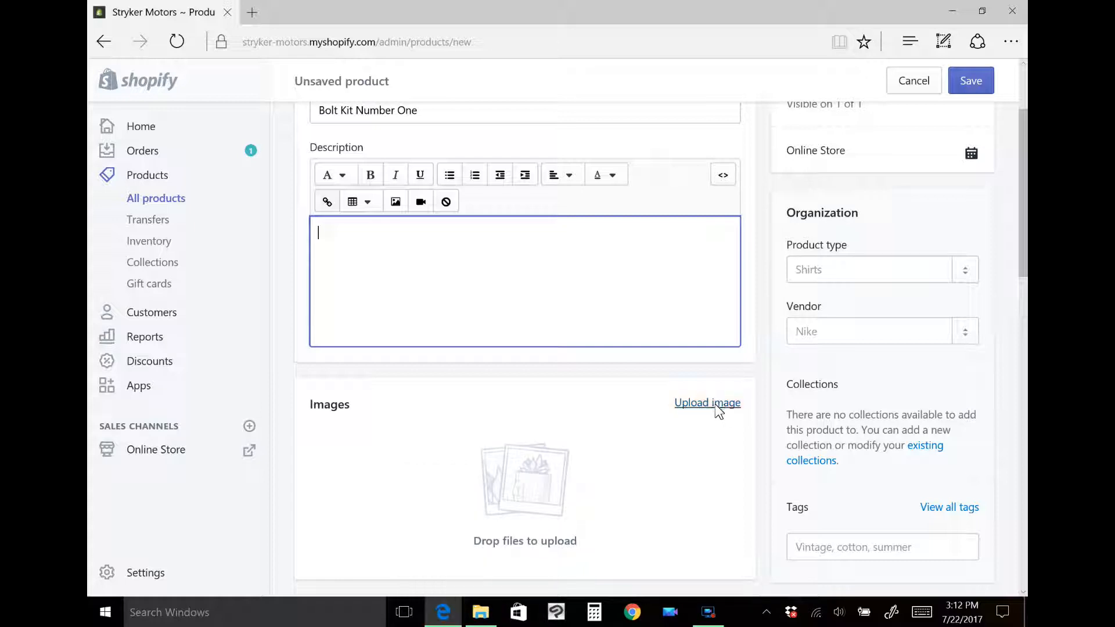
Add the ferret_on_jeep picture from the StrykerMotors folder to the product's images.
{"action": "left_click", "coordinate": [480, 616]}
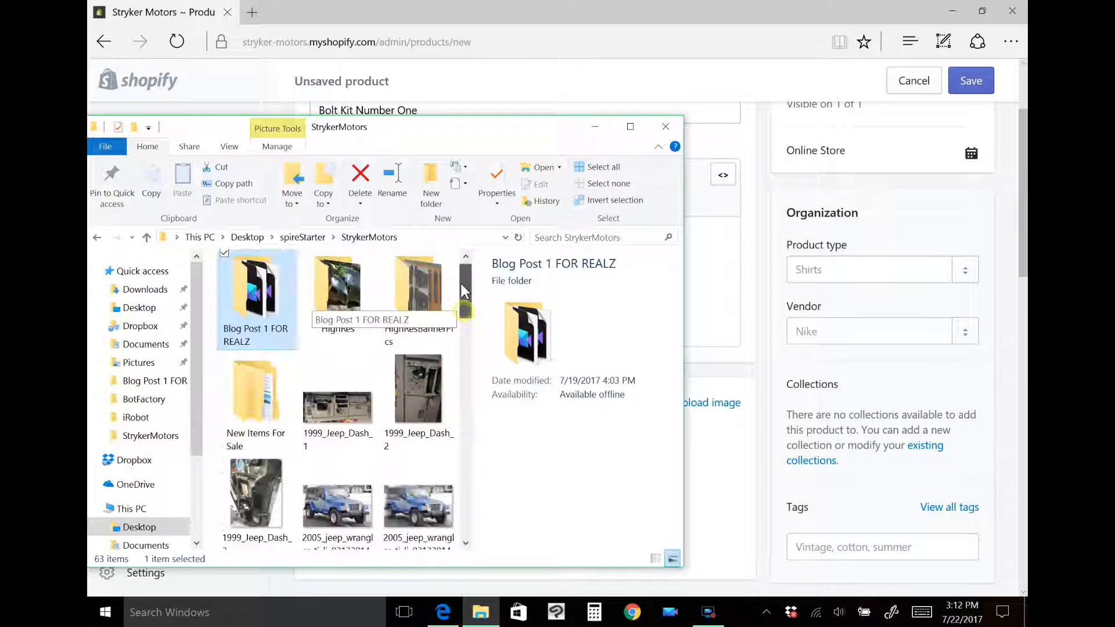
{"action": "left_click_drag", "start_coordinate": [461, 283], "coordinate": [460, 309]}
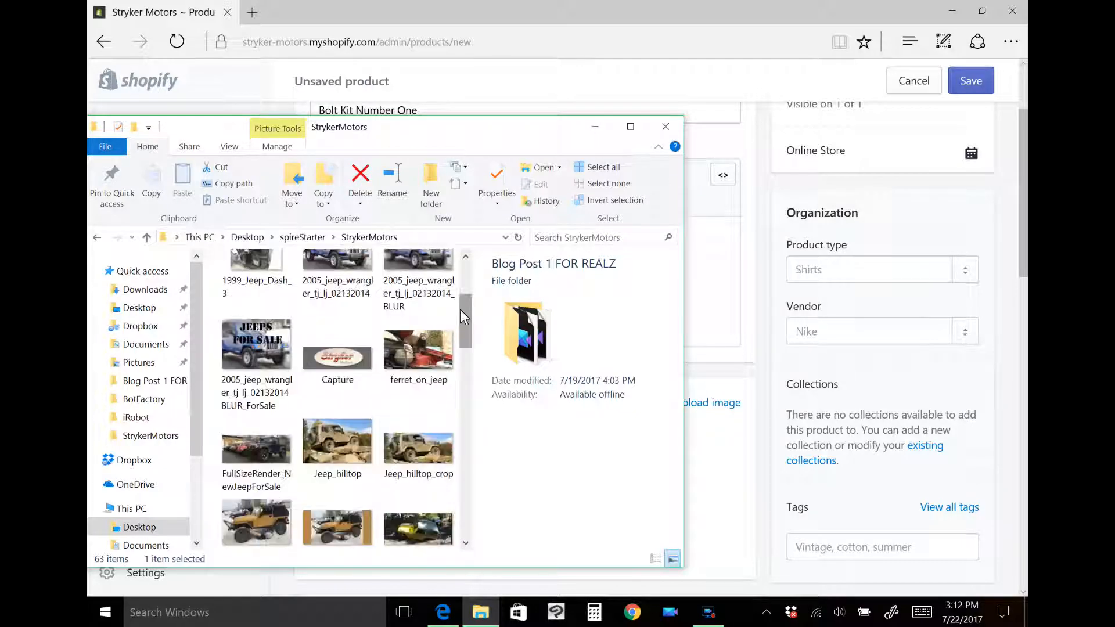
{"action": "left_click", "coordinate": [427, 340]}
{"action": "left_click_drag", "start_coordinate": [725, 461], "coordinate": [717, 482]}
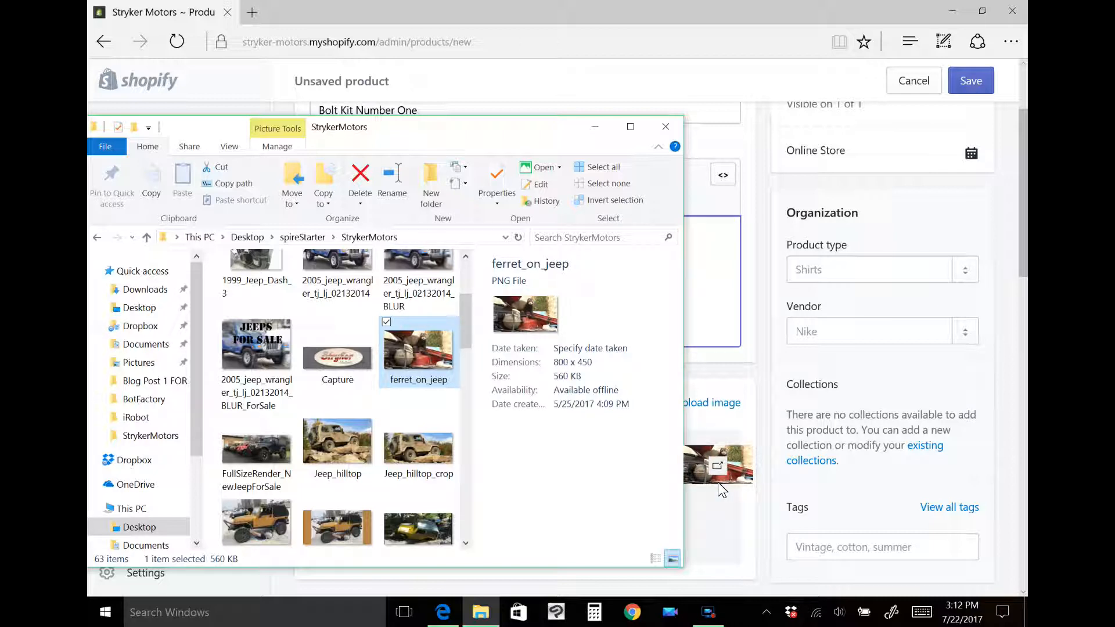
{"action": "left_click_drag", "start_coordinate": [718, 482], "coordinate": [717, 482]}
{"action": "left_click", "coordinate": [591, 125]}
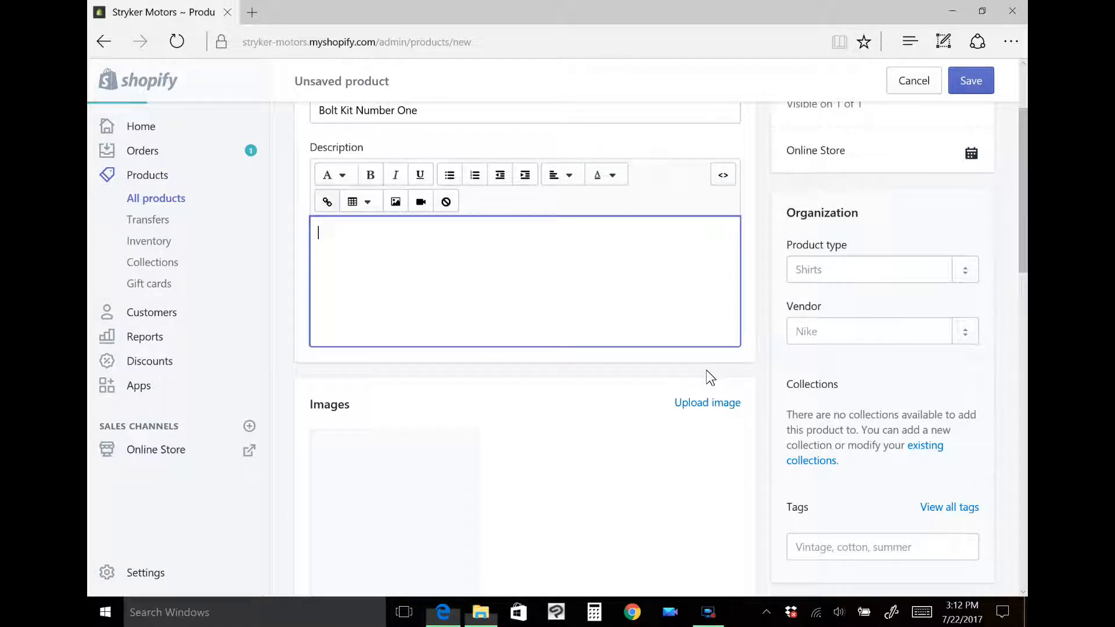
Set the product's price to $9.98 and turn off charging taxes on it.
{"action": "scroll", "coordinate": [1026, 302], "scroll_direction": "down", "scroll_amount": 3}
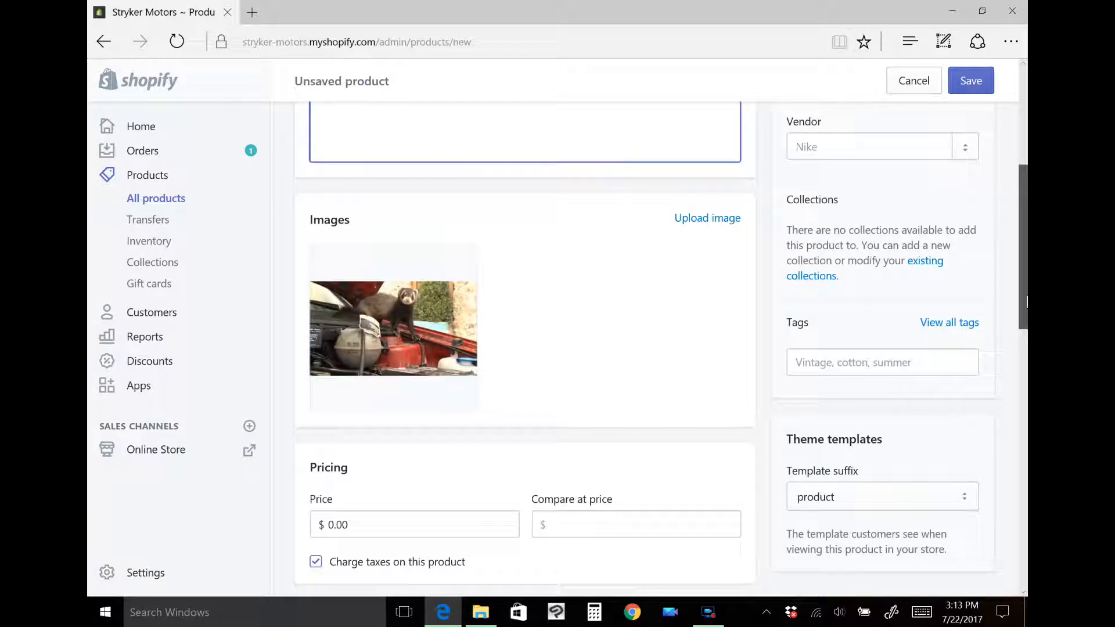
{"action": "left_click_drag", "start_coordinate": [1025, 302], "coordinate": [1024, 343]}
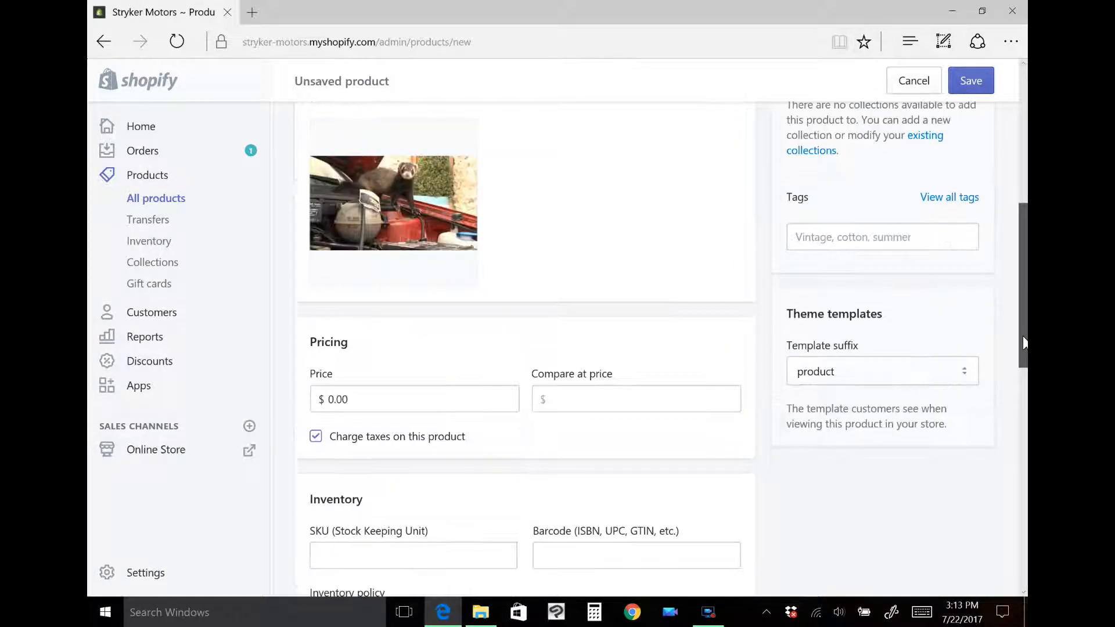
{"action": "scroll", "coordinate": [363, 368], "scroll_direction": "down", "scroll_amount": 1}
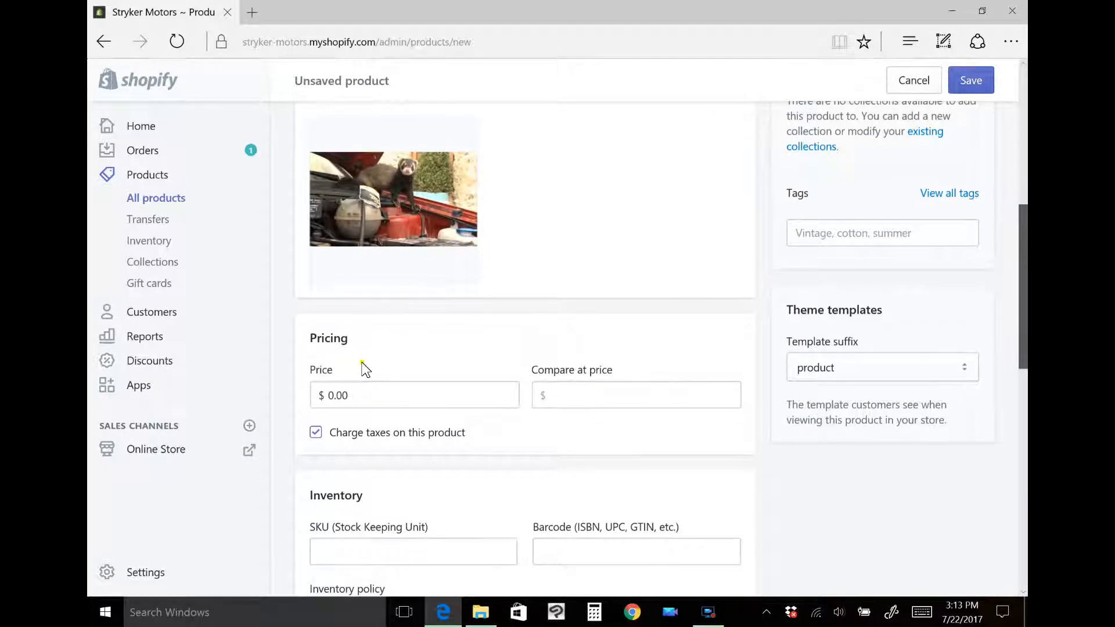
{"action": "left_click", "coordinate": [363, 367]}
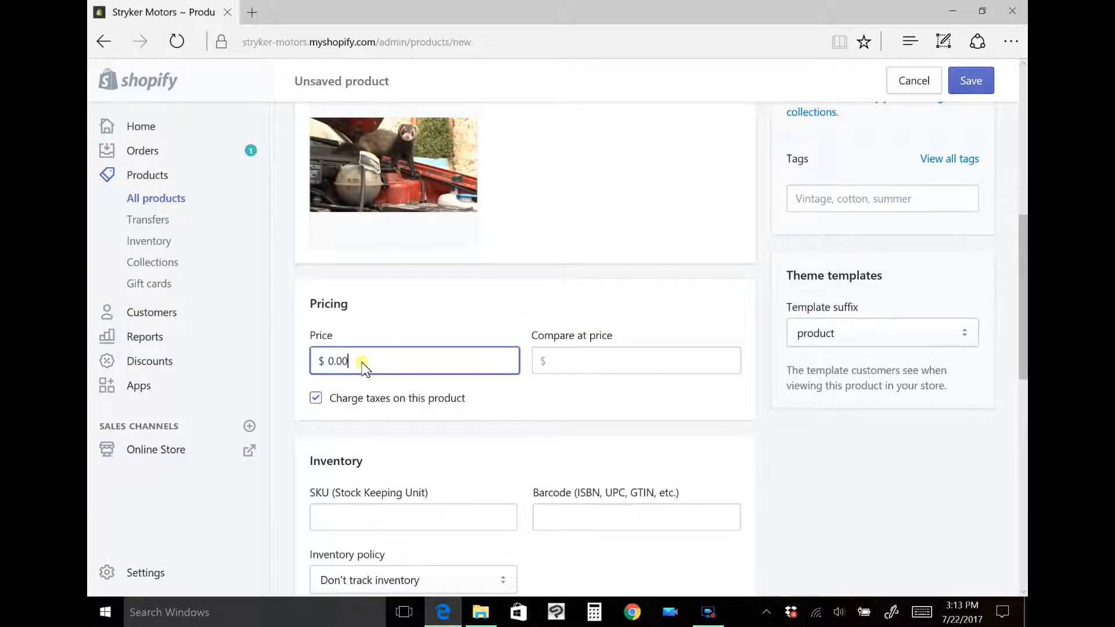
{"action": "left_click_drag", "start_coordinate": [362, 367], "coordinate": [261, 378]}
{"action": "type", "text": "9.98"}
{"action": "left_click", "coordinate": [315, 398]}
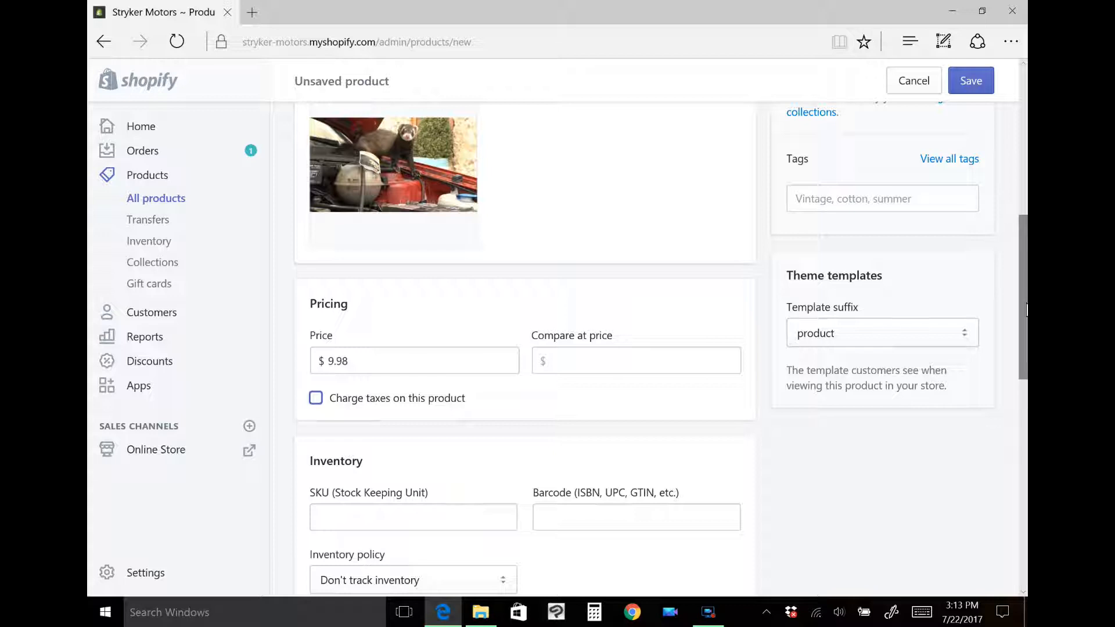
{"action": "scroll", "coordinate": [1025, 311], "scroll_direction": "down", "scroll_amount": 3}
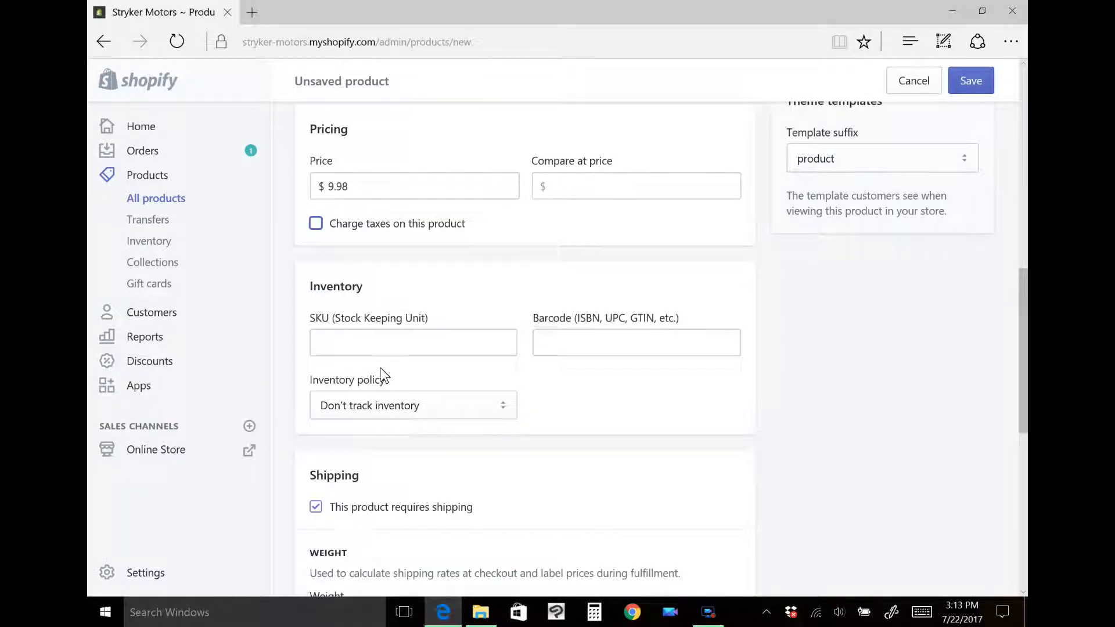
{"action": "left_click", "coordinate": [352, 354]}
{"action": "type", "text": "12345"}
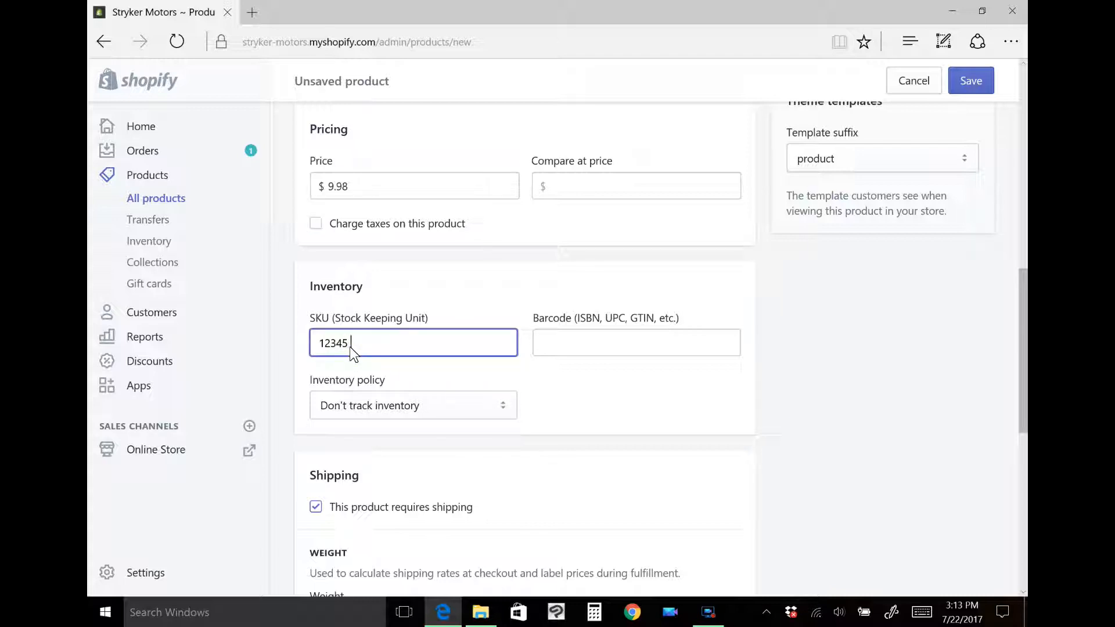
{"action": "key", "text": "BackSpace"}
{"action": "key", "text": "BackSpace"}
{"action": "key", "text": "BackSpace"}
{"action": "key", "text": "BackSpace"}
{"action": "key", "text": "BackSpace"}
{"action": "key", "text": "BackSpace"}
Have Shopify track the product's inventory with a quantity of 9, and allow purchases when it is out of stock.
{"action": "left_click", "coordinate": [393, 407]}
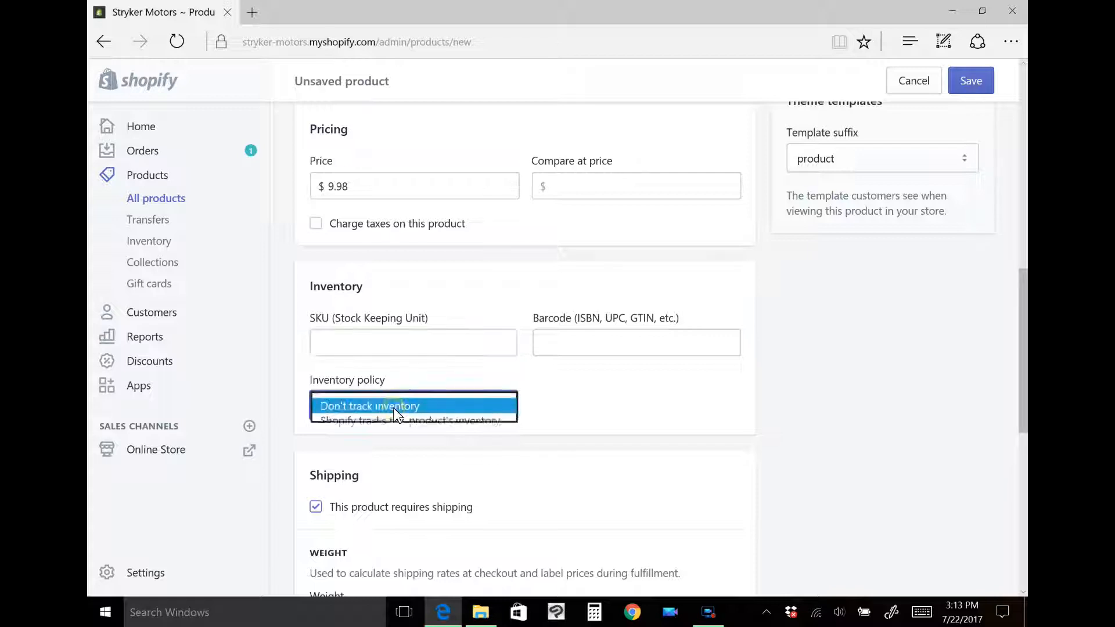
{"action": "left_click", "coordinate": [391, 422]}
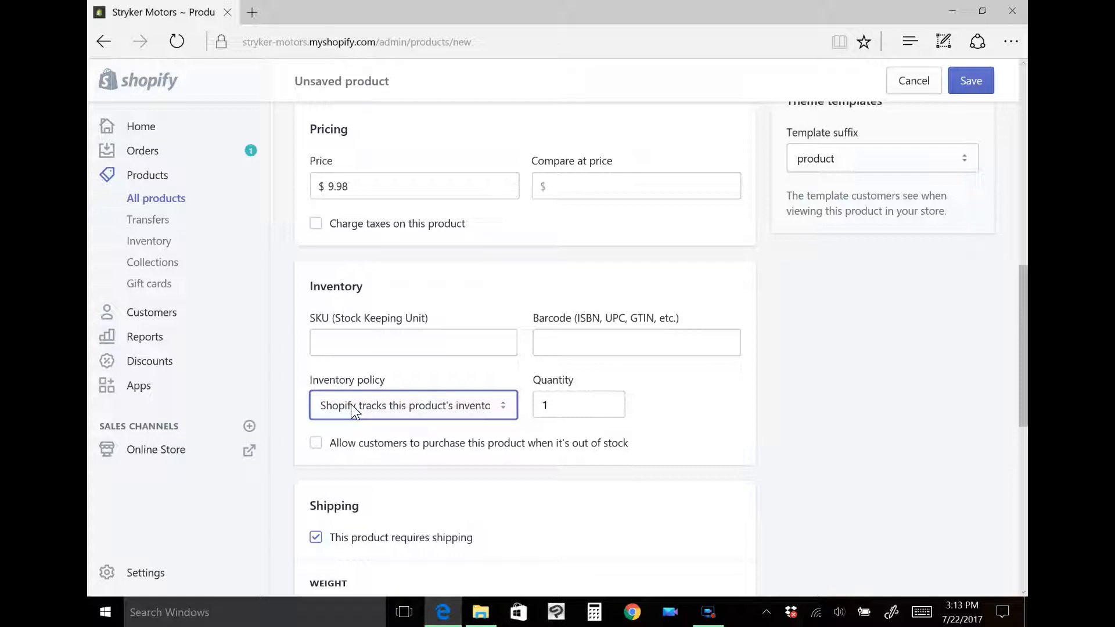
{"action": "left_click", "coordinate": [584, 414]}
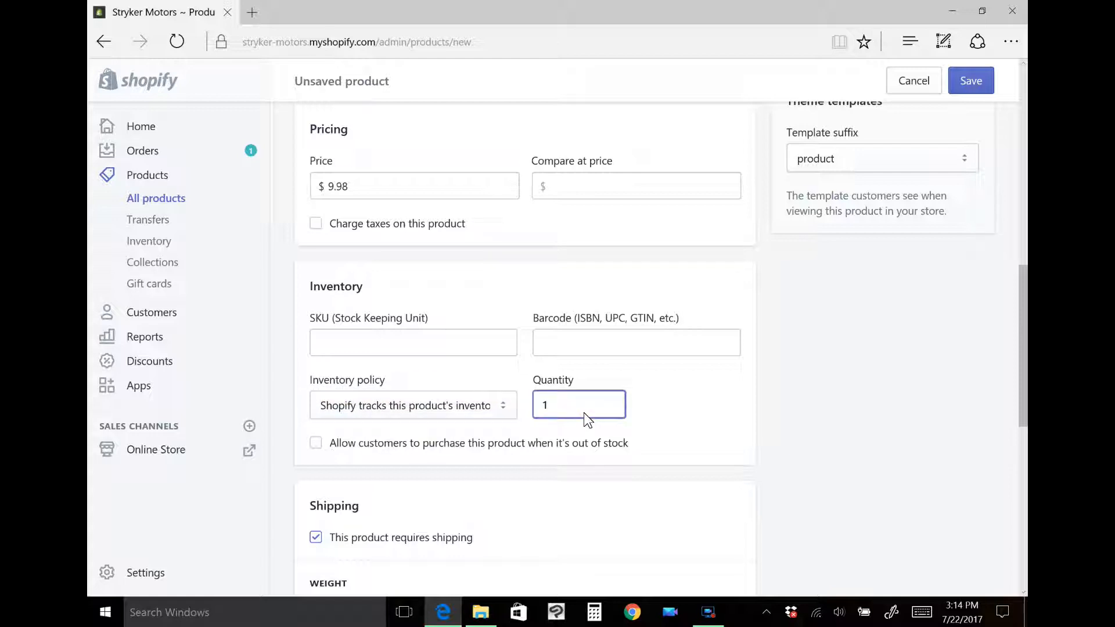
{"action": "key", "text": "BackSpace"}
{"action": "type", "text": "9"}
{"action": "type", "text": "1"}
{"action": "type", "text": "9"}
{"action": "left_click", "coordinate": [317, 444]}
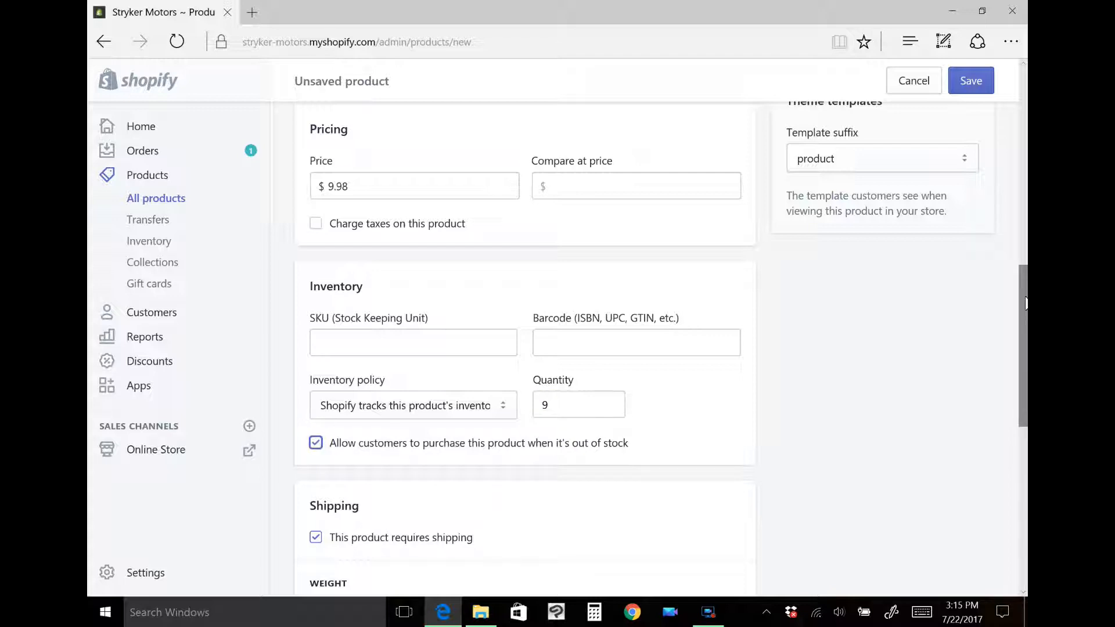
Set the product's shipping weight to 2.1 lb.
{"action": "scroll", "coordinate": [1025, 302], "scroll_direction": "down", "scroll_amount": 3}
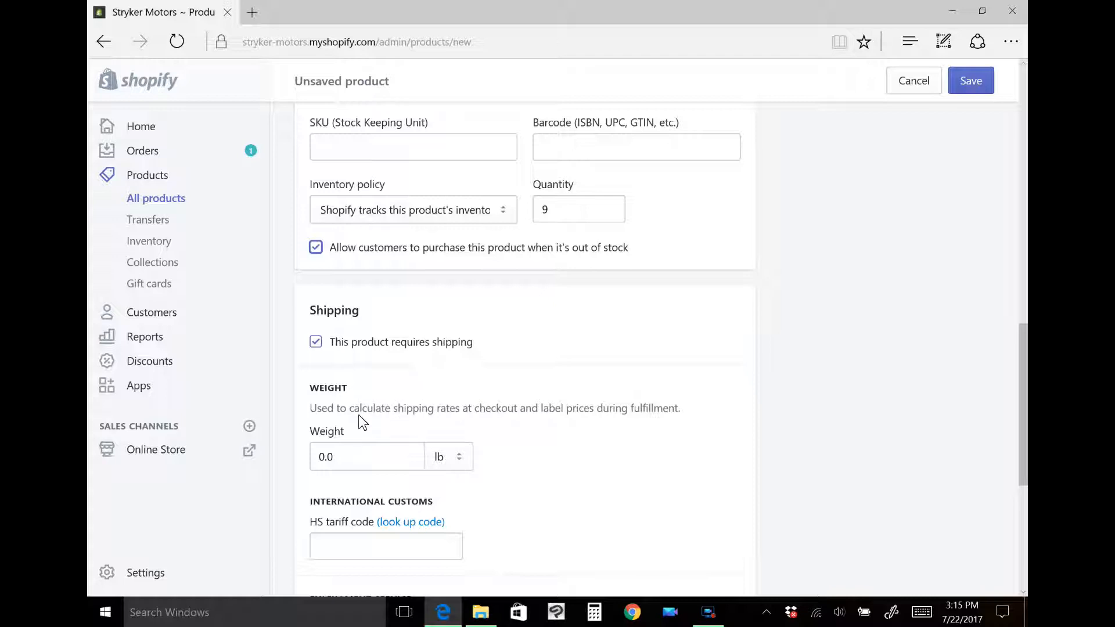
{"action": "double_click", "coordinate": [359, 461]}
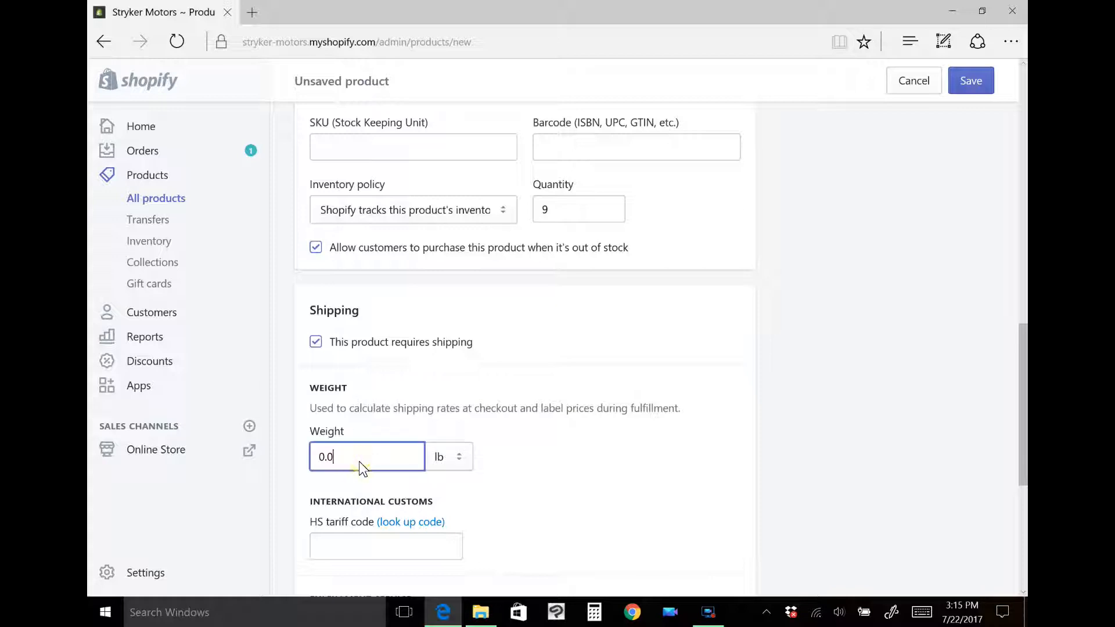
{"action": "type", "text": "2.1"}
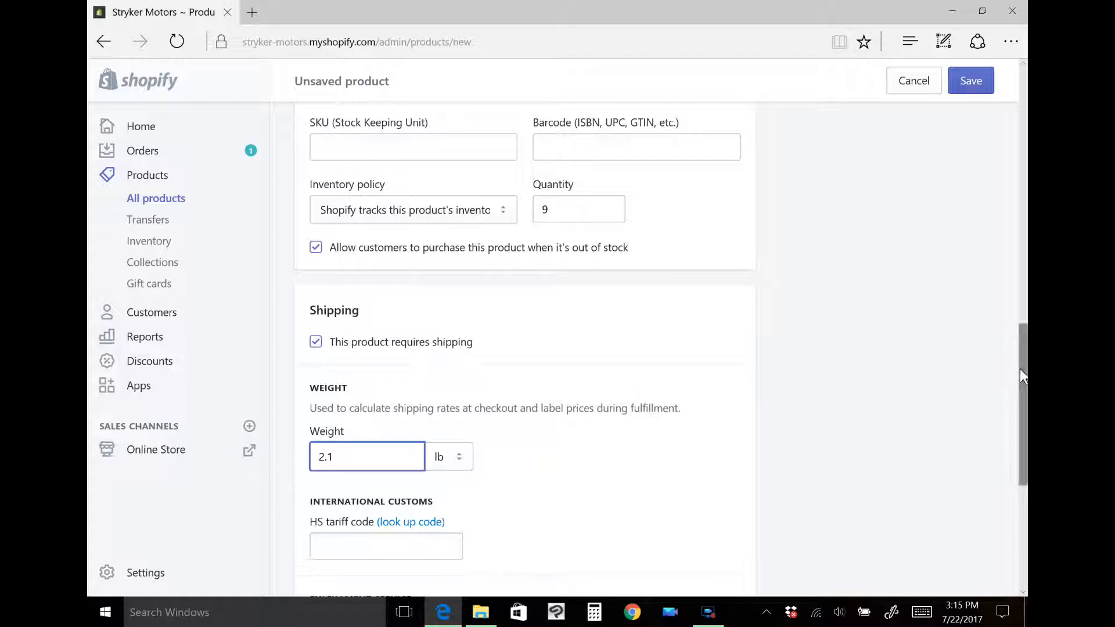
Add a product variant option named Color with the values Red and Black.
{"action": "left_click_drag", "start_coordinate": [1025, 356], "coordinate": [1023, 395]}
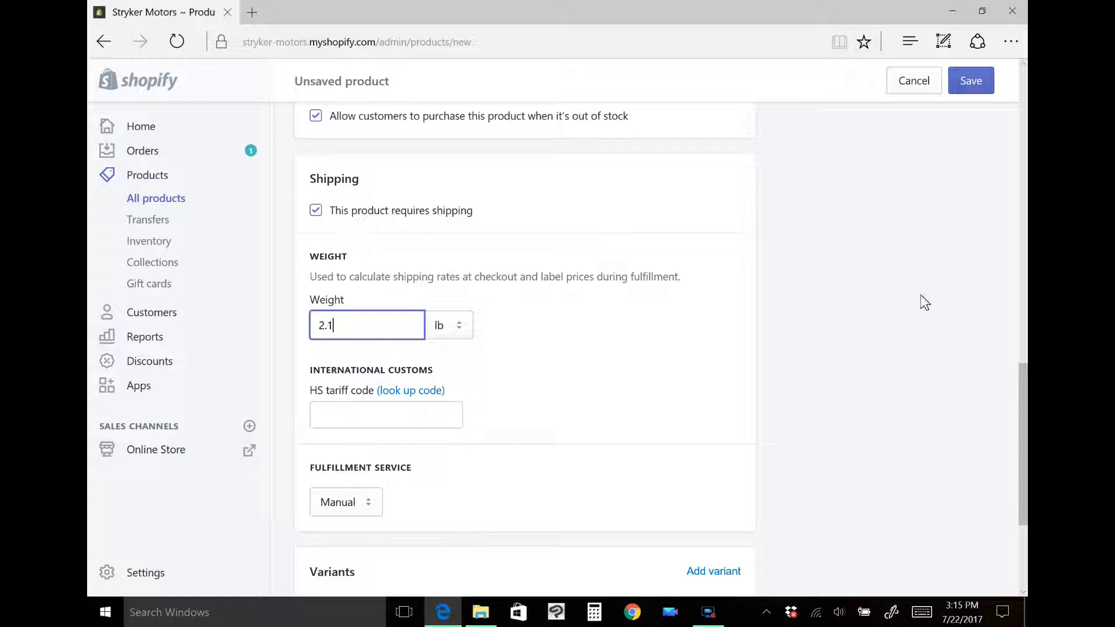
{"action": "scroll", "coordinate": [1025, 394], "scroll_direction": "down", "scroll_amount": 1}
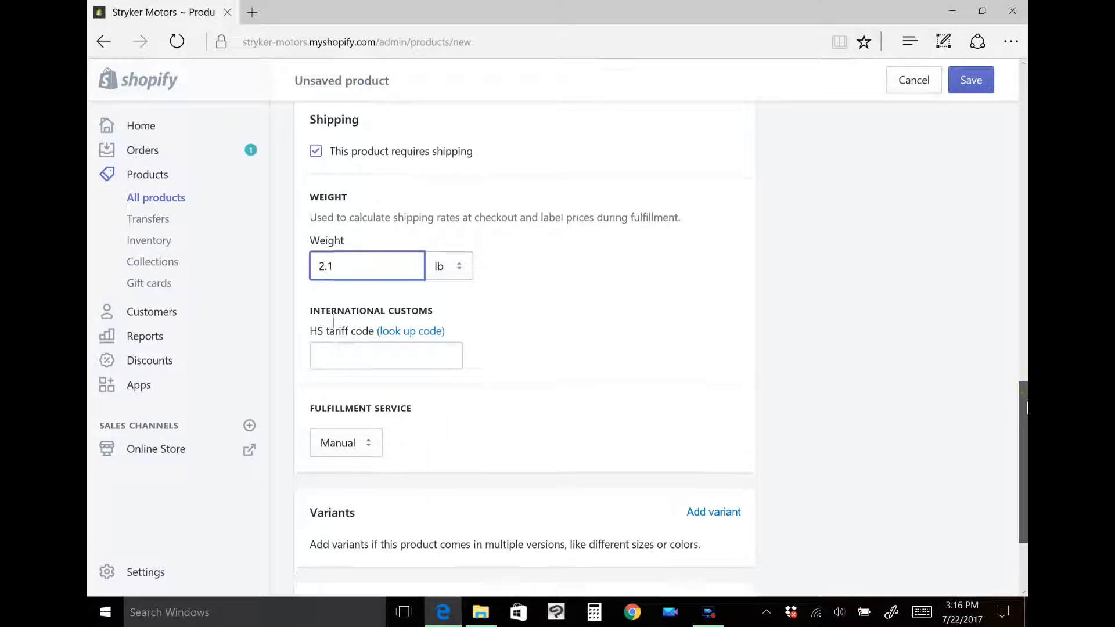
{"action": "scroll", "coordinate": [1024, 435], "scroll_direction": "down", "scroll_amount": 3}
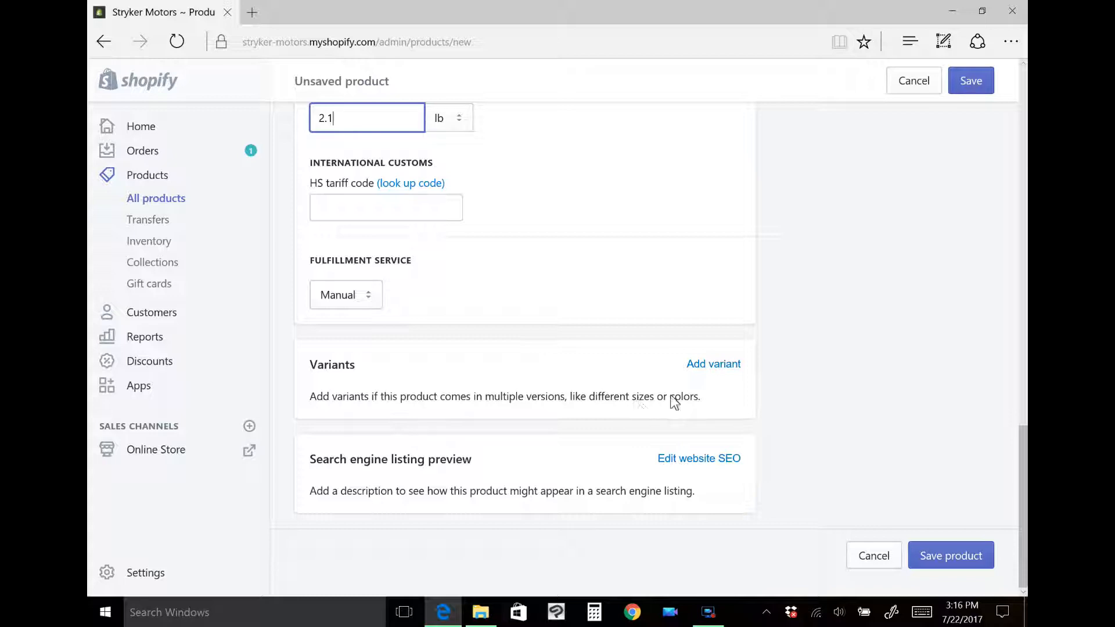
{"action": "left_click", "coordinate": [706, 366]}
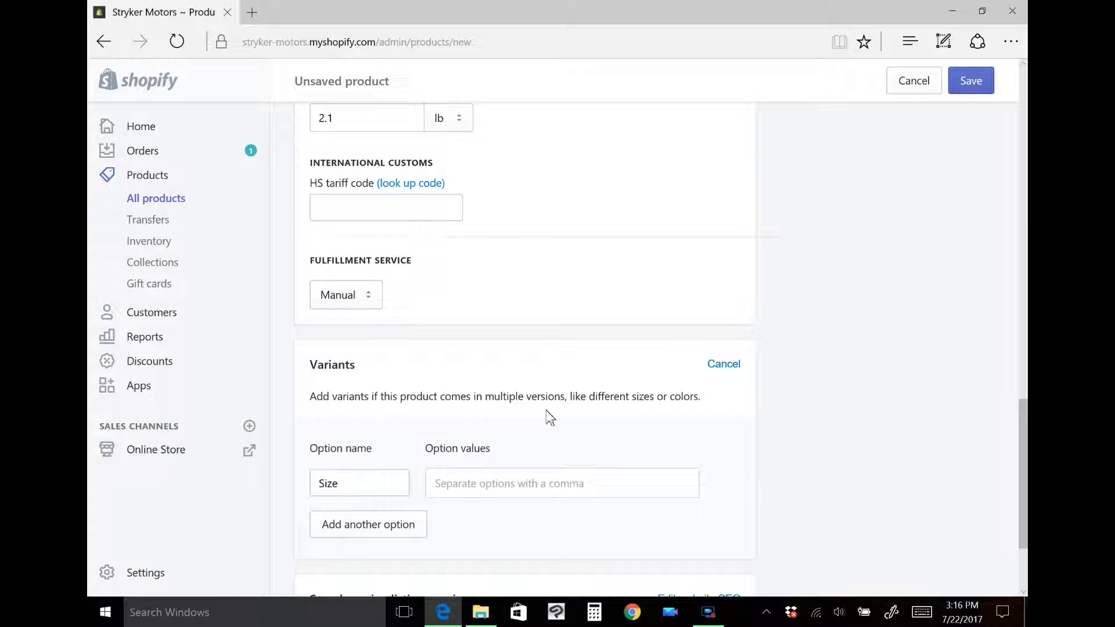
{"action": "left_click", "coordinate": [359, 485]}
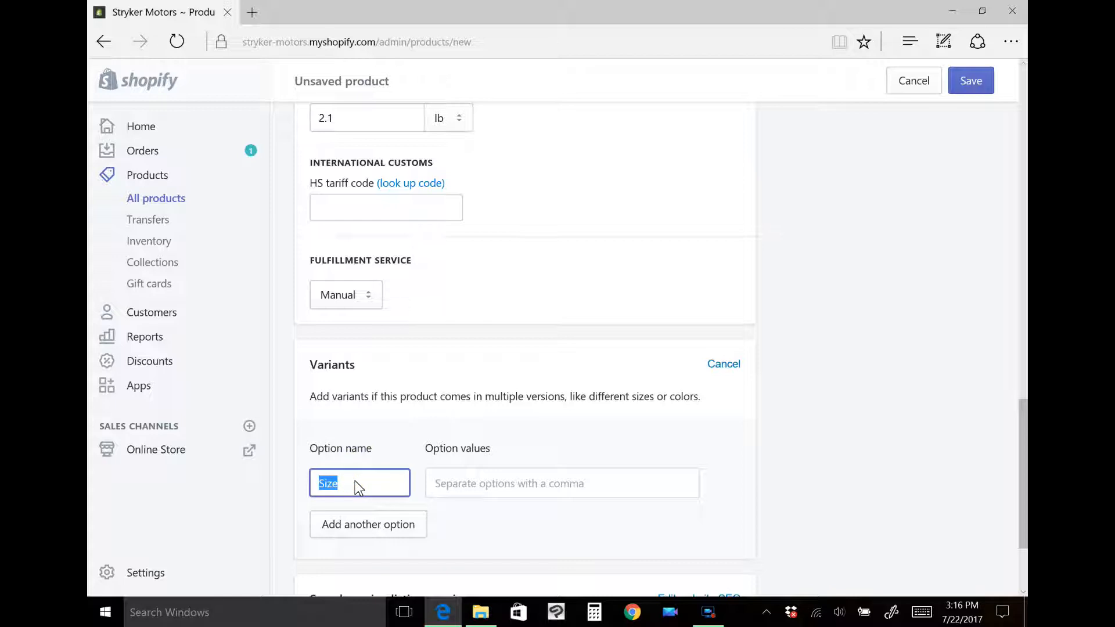
{"action": "type", "text": "C"}
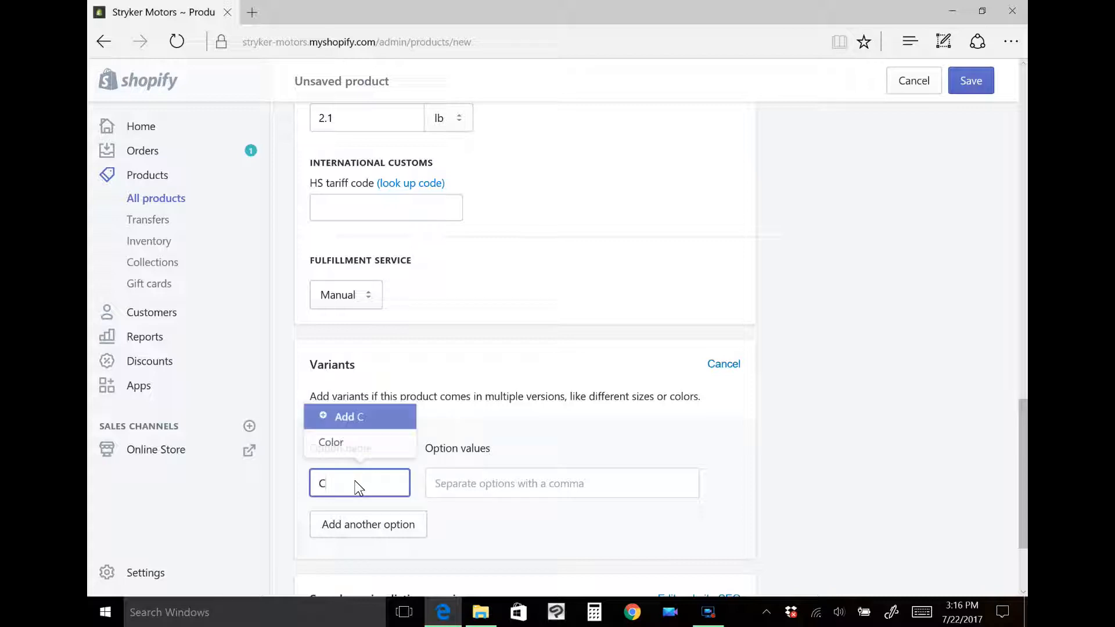
{"action": "type", "text": "olor"}
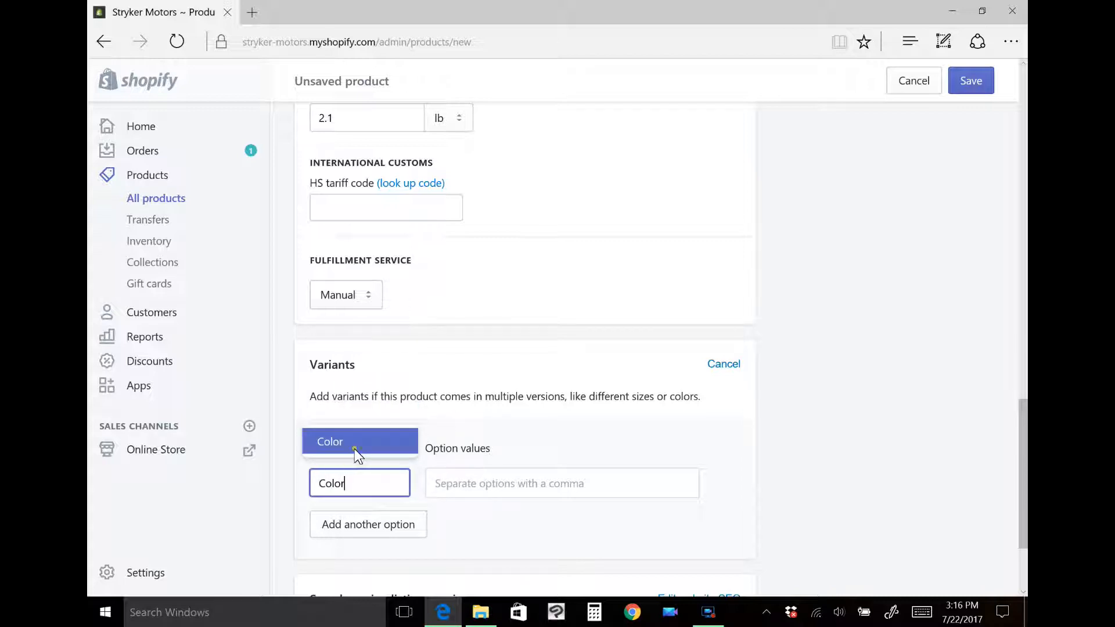
{"action": "left_click", "coordinate": [354, 448]}
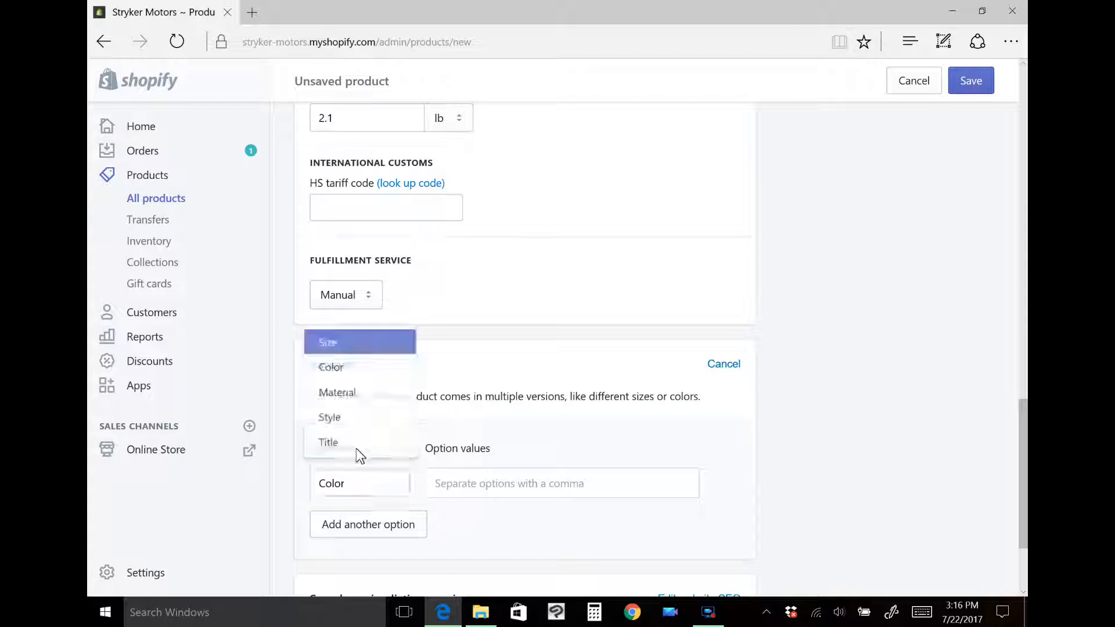
{"action": "left_click", "coordinate": [495, 482]}
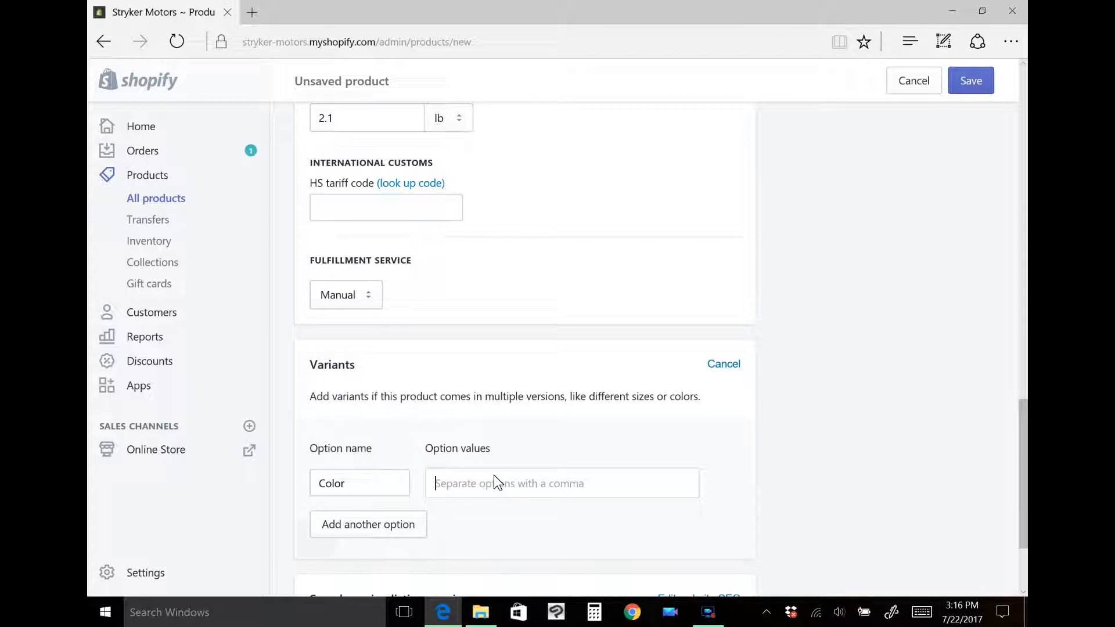
{"action": "type", "text": "Red"}
{"action": "key", "text": "Return"}
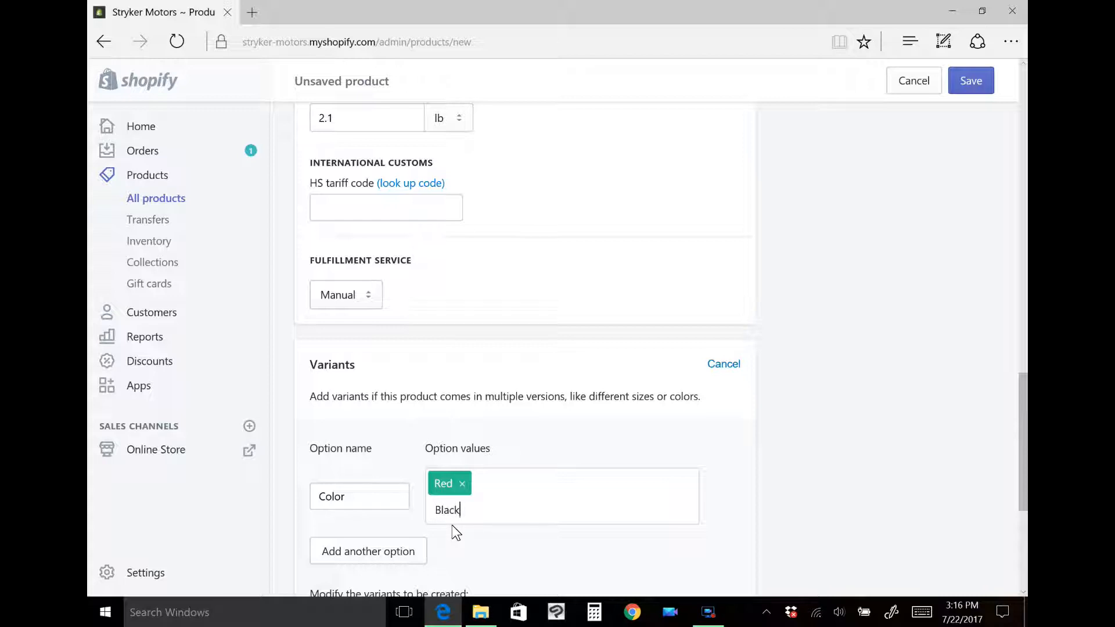
{"action": "key", "text": "Return"}
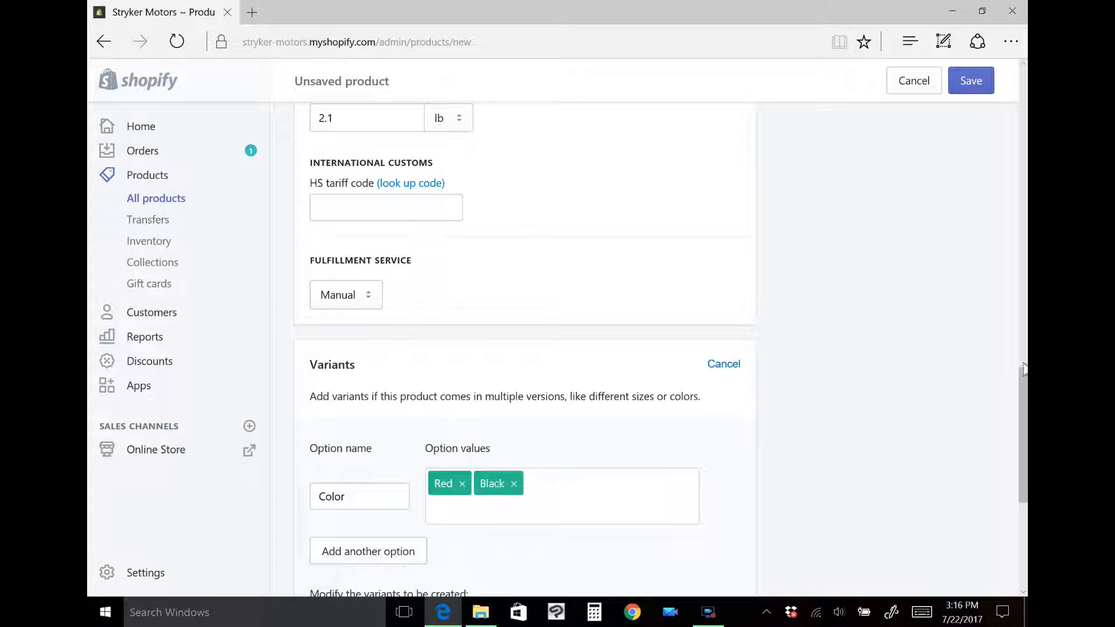
Set the Black variant's price to 10.98.
{"action": "scroll", "coordinate": [1024, 385], "scroll_direction": "down", "scroll_amount": 2}
{"action": "scroll", "coordinate": [1023, 385], "scroll_direction": "down", "scroll_amount": 2}
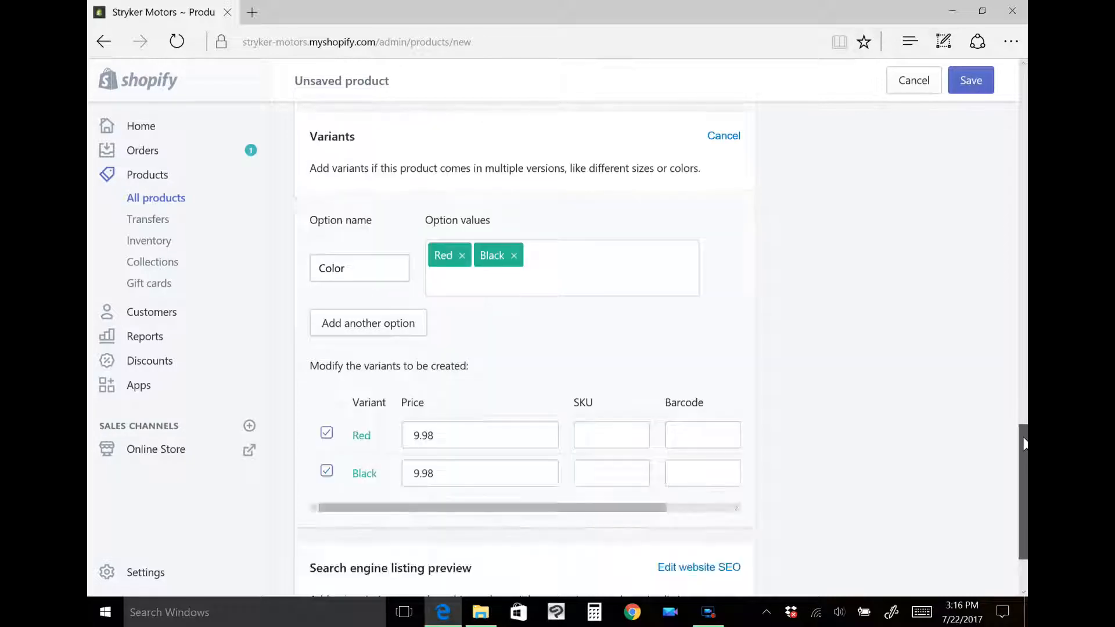
{"action": "left_click", "coordinate": [447, 476]}
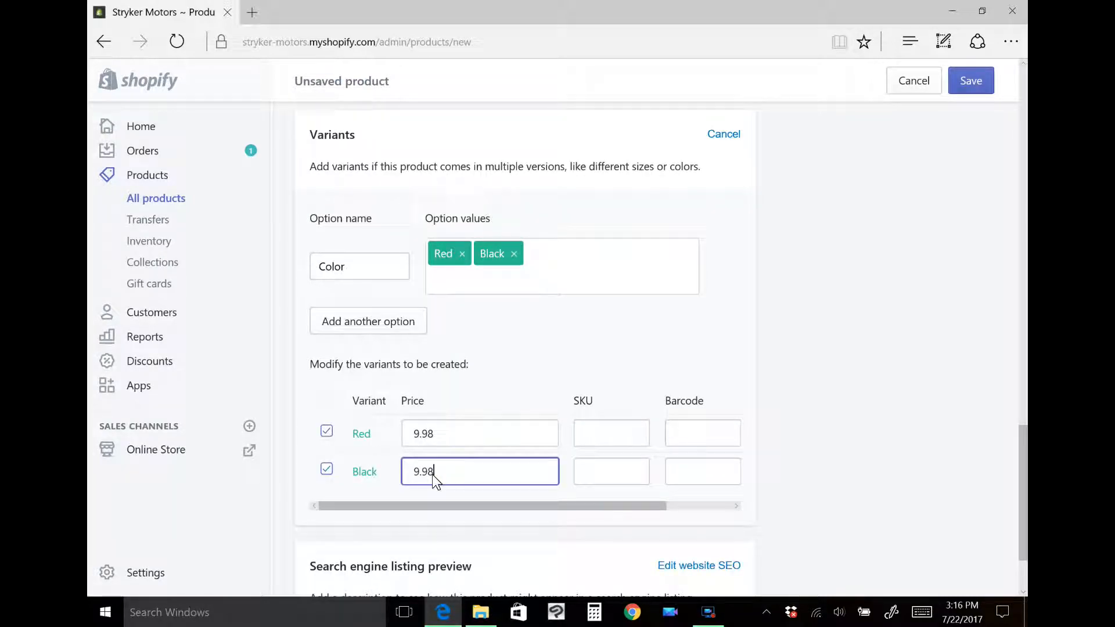
{"action": "left_click_drag", "start_coordinate": [419, 473], "coordinate": [401, 473]}
{"action": "type", "text": "10"}
{"action": "left_click", "coordinate": [452, 441]}
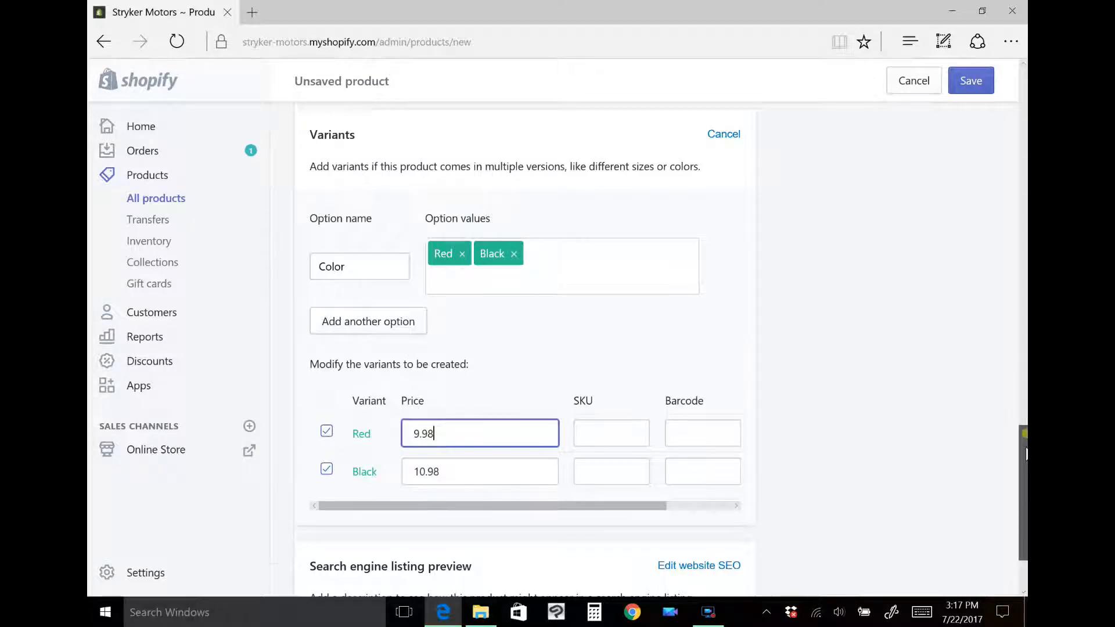
Add the tag Bolt Kit to the new product.
{"action": "scroll", "coordinate": [1027, 480], "scroll_direction": "down", "scroll_amount": 2}
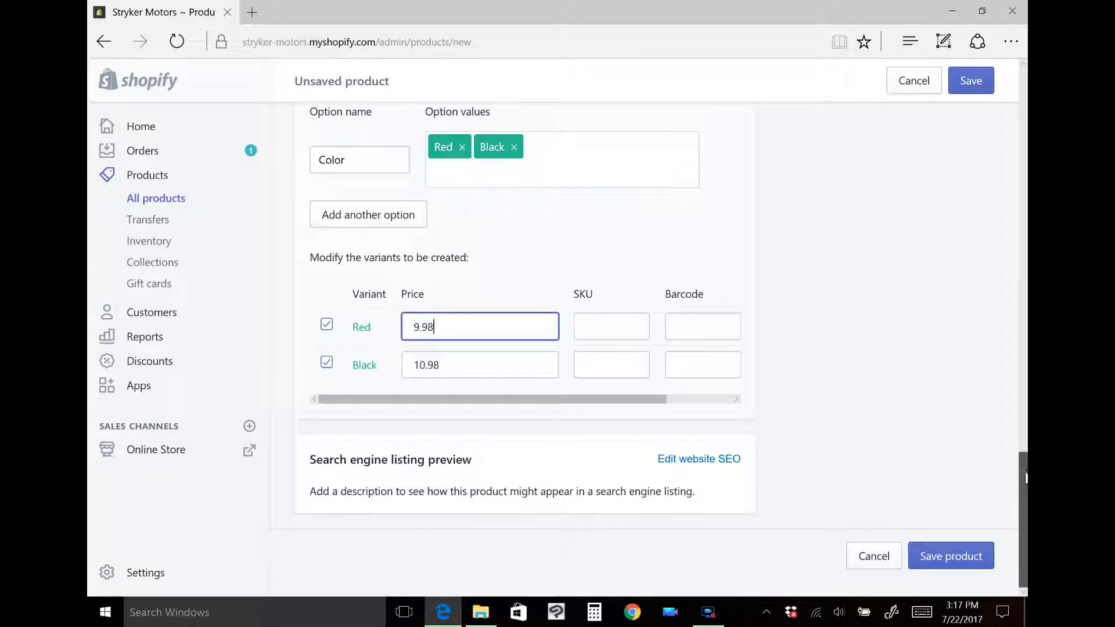
{"action": "scroll", "coordinate": [973, 438], "scroll_direction": "up", "scroll_amount": 2}
{"action": "scroll", "coordinate": [987, 515], "scroll_direction": "down", "scroll_amount": 2}
{"action": "left_click_drag", "start_coordinate": [1022, 454], "coordinate": [1012, 93]}
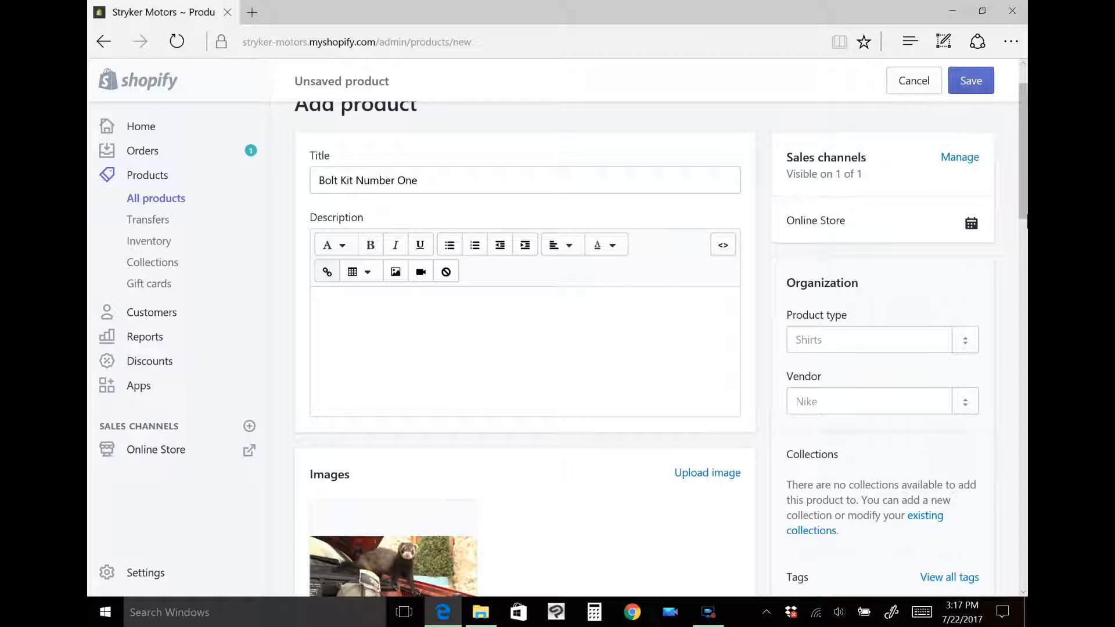
{"action": "scroll", "coordinate": [869, 212], "scroll_direction": "down", "scroll_amount": 2}
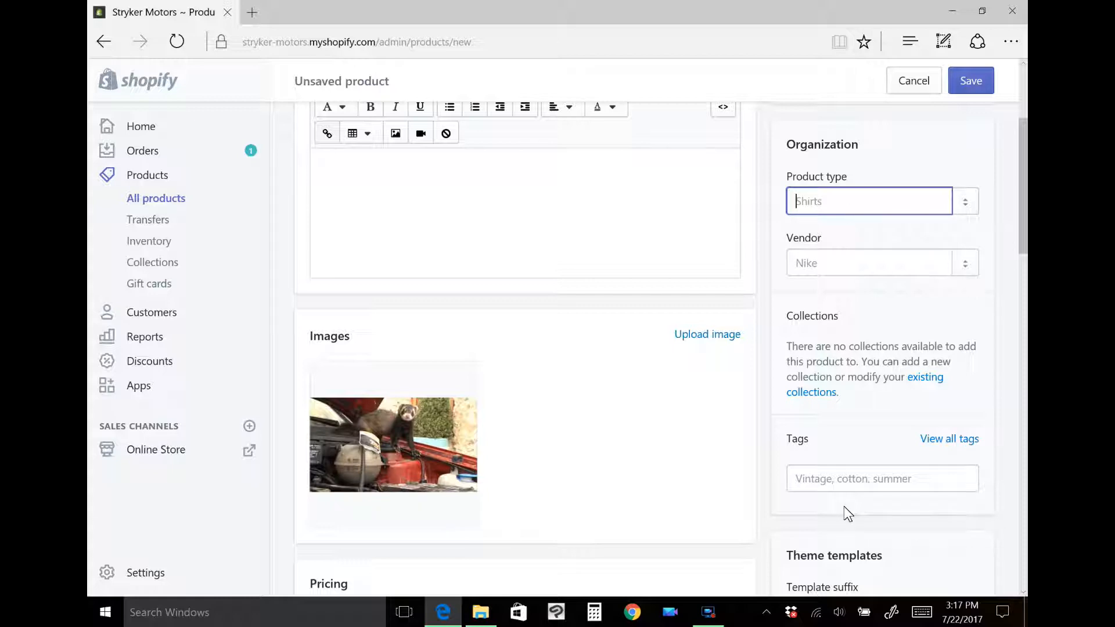
{"action": "left_click_drag", "start_coordinate": [1022, 237], "coordinate": [1020, 262]}
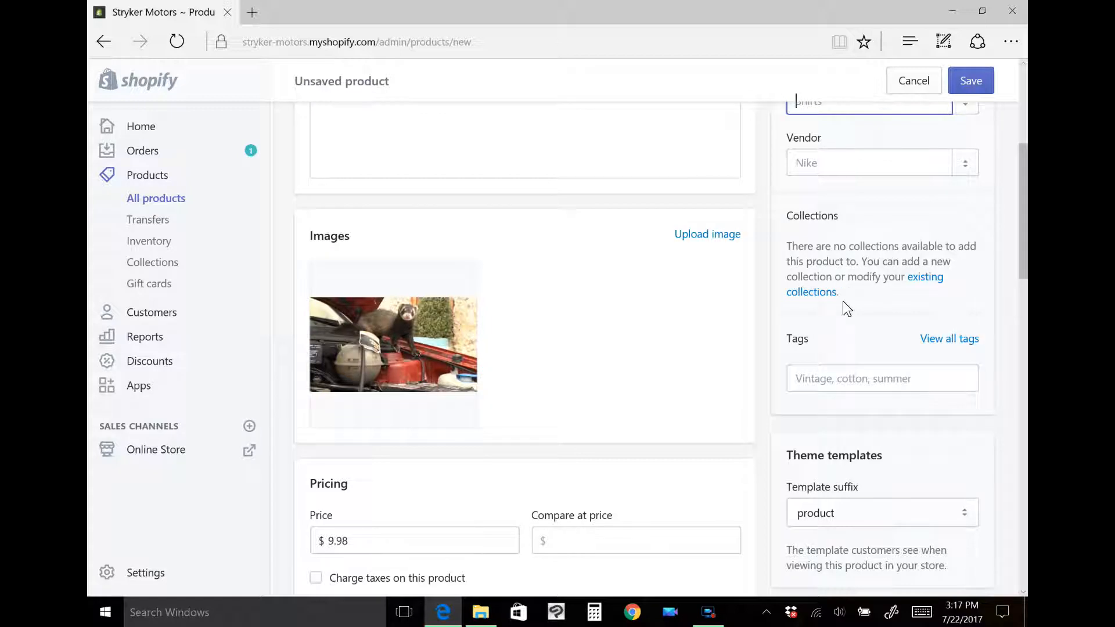
{"action": "left_click", "coordinate": [827, 381]}
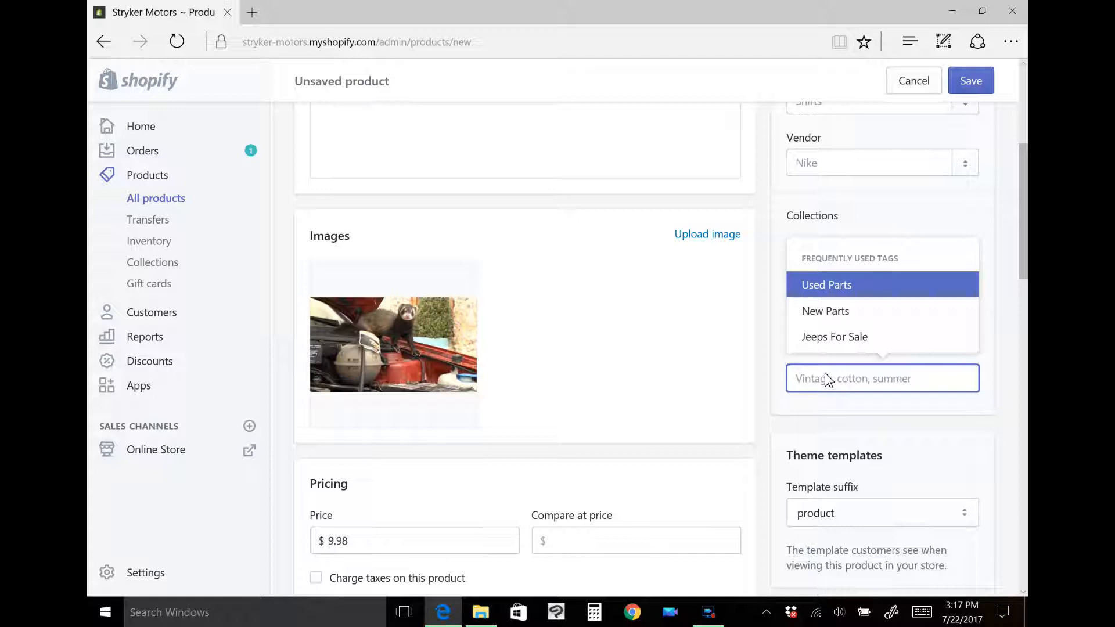
{"action": "type", "text": "Bolt Ki"}
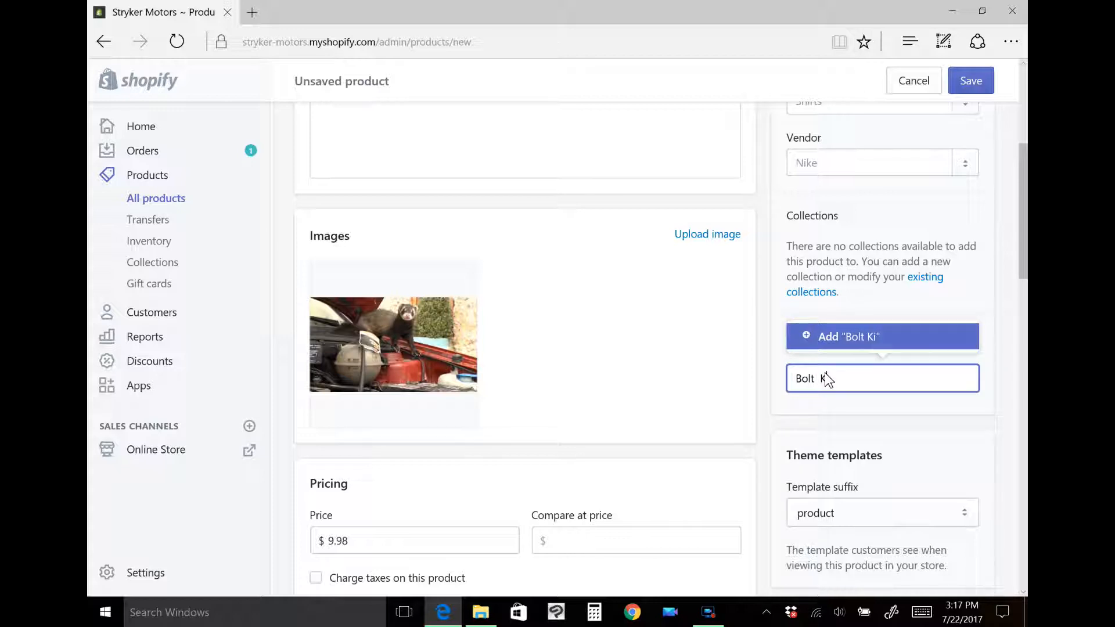
{"action": "key", "text": "BackSpace"}
{"action": "type", "text": "Kits"}
{"action": "key", "text": "BackSpace"}
{"action": "left_click", "coordinate": [831, 339]}
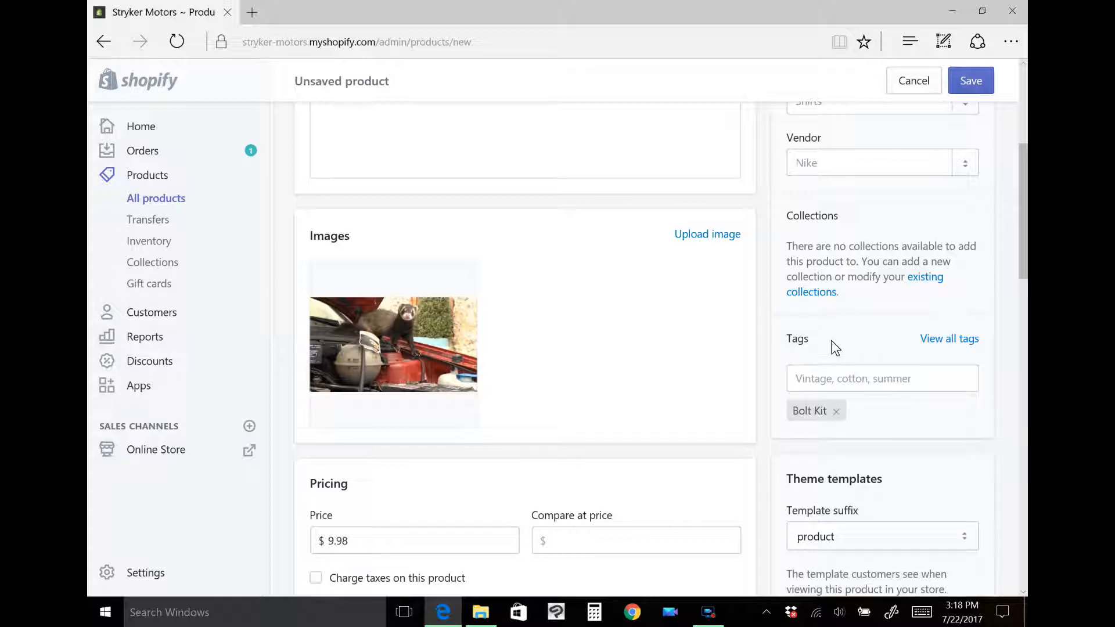
Add the tag Bolt Kits to the product and remove the Bolt Kit tag.
{"action": "left_click", "coordinate": [840, 380]}
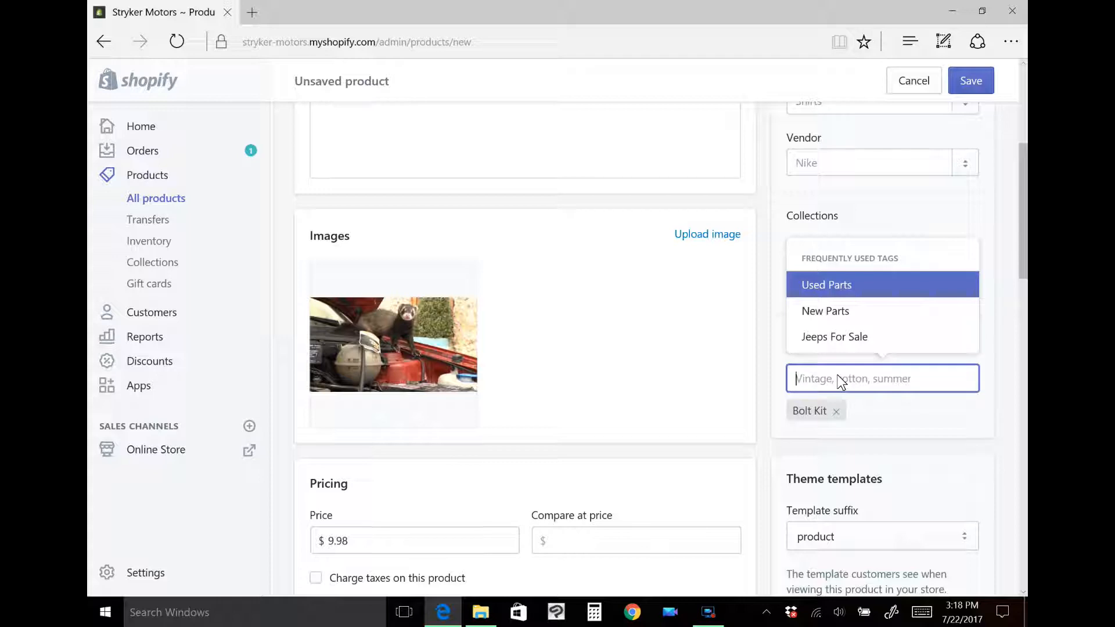
{"action": "type", "text": "Bolt Kits"}
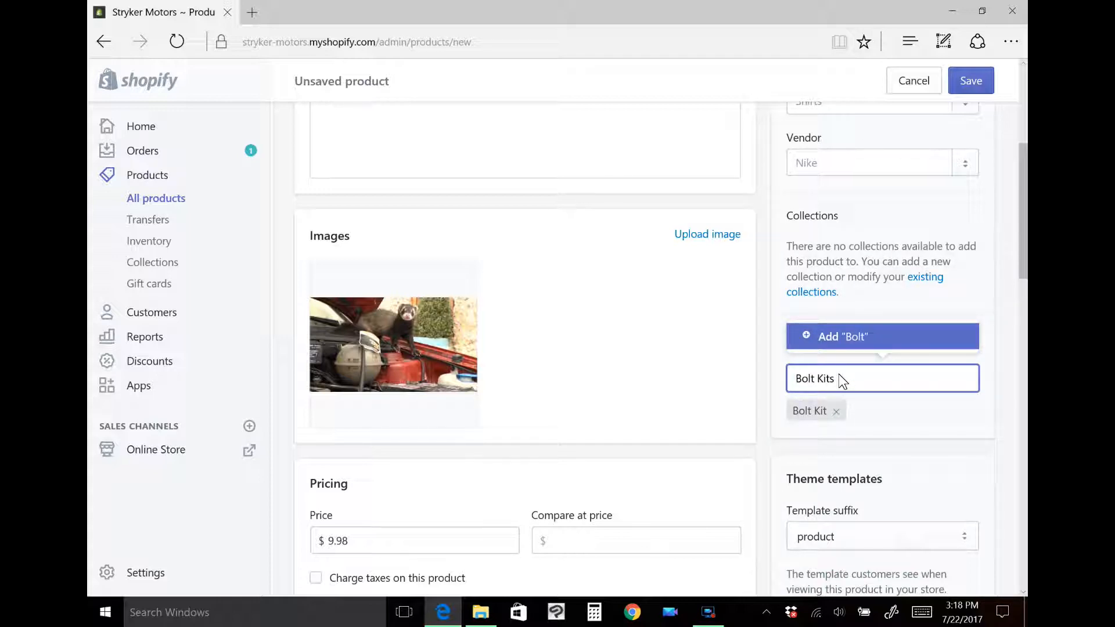
{"action": "left_click", "coordinate": [854, 338]}
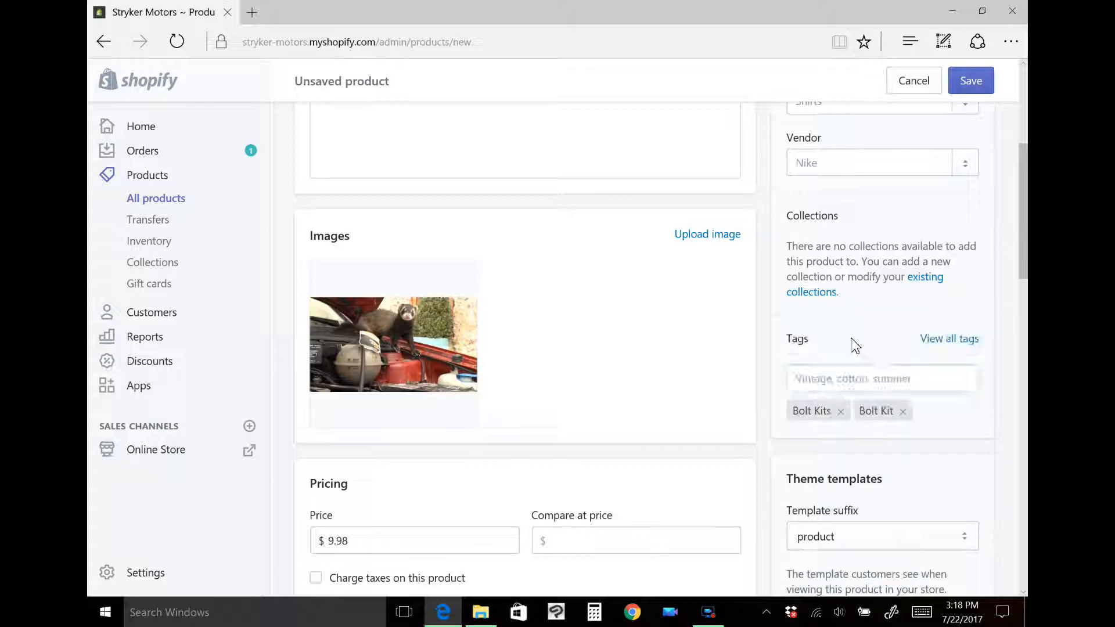
{"action": "left_click", "coordinate": [904, 412]}
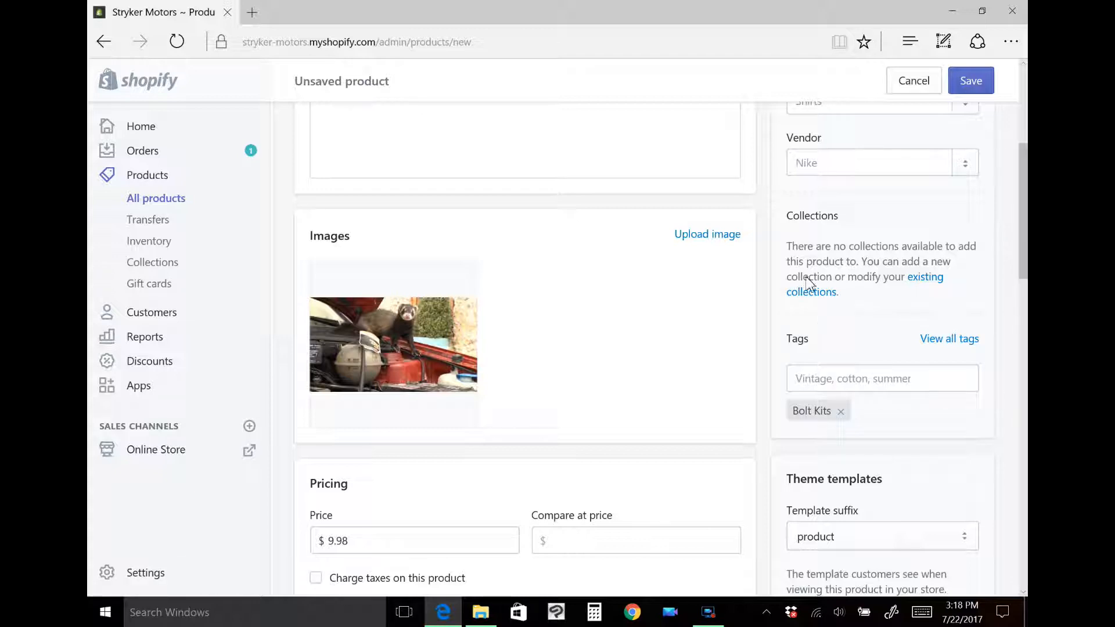
Save the new product and check its assigned collection and tags.
{"action": "left_click_drag", "start_coordinate": [1022, 210], "coordinate": [1019, 296]}
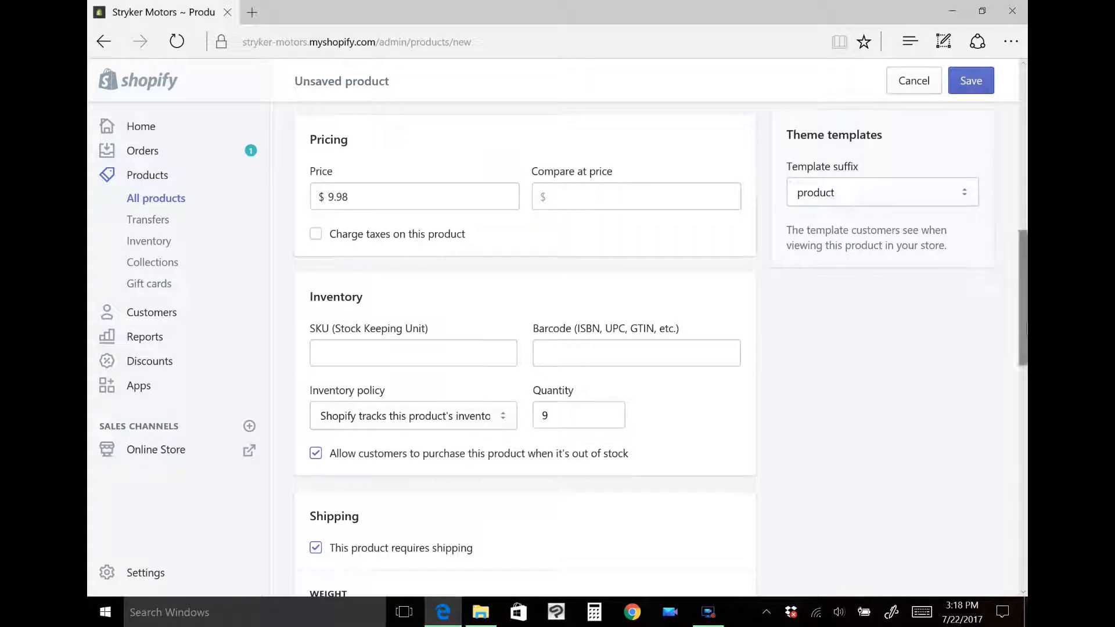
{"action": "left_click_drag", "start_coordinate": [1024, 299], "coordinate": [1026, 605]}
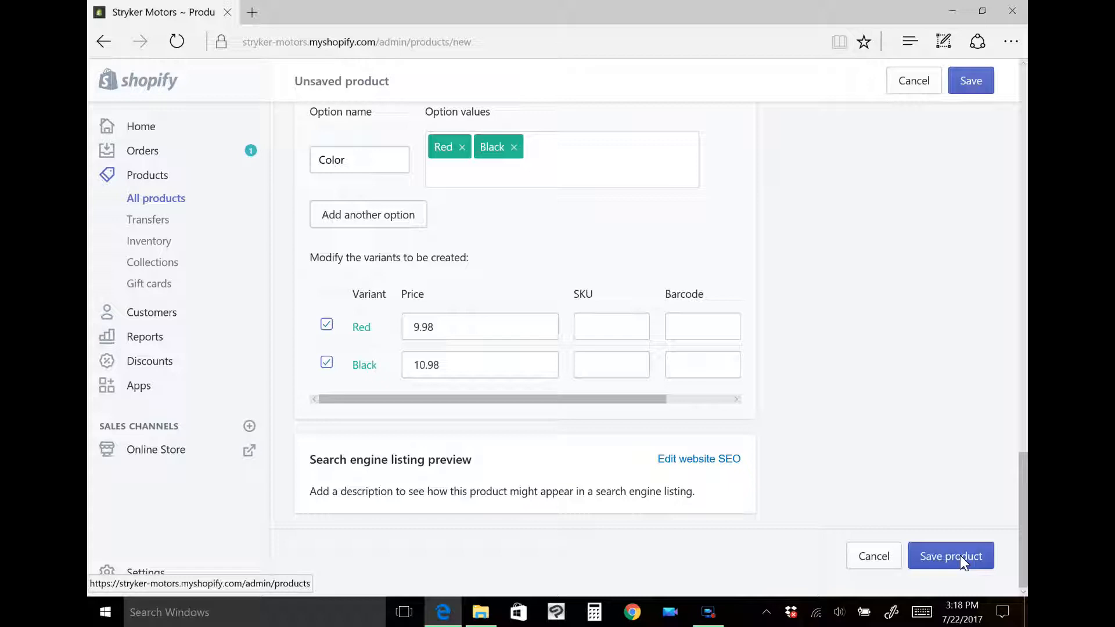
{"action": "left_click", "coordinate": [960, 556]}
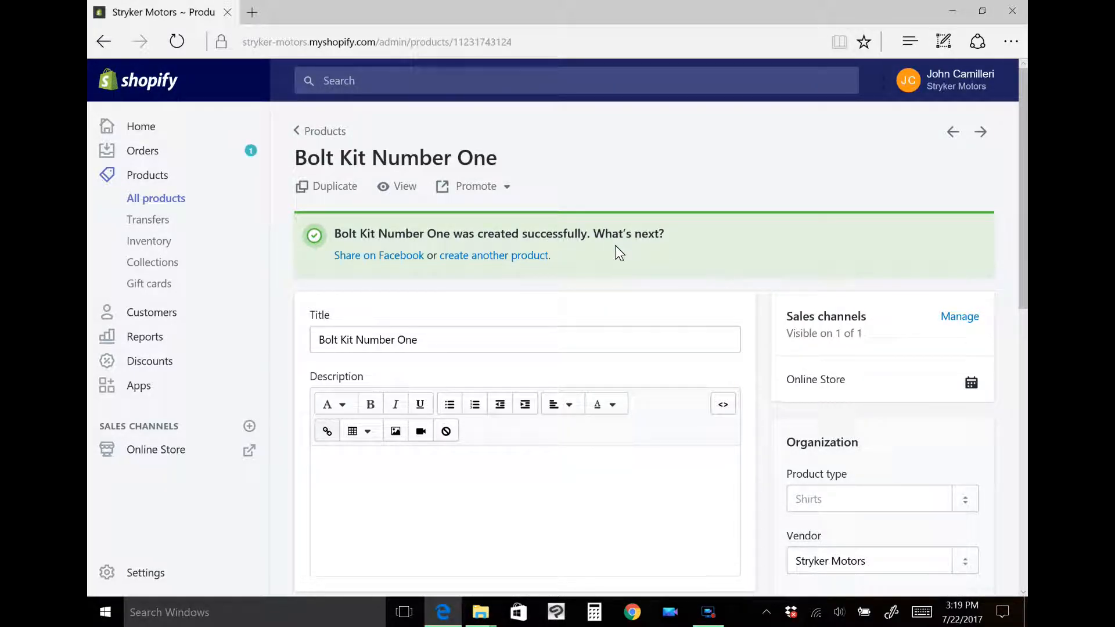
{"action": "scroll", "coordinate": [1024, 149], "scroll_direction": "down", "scroll_amount": 4}
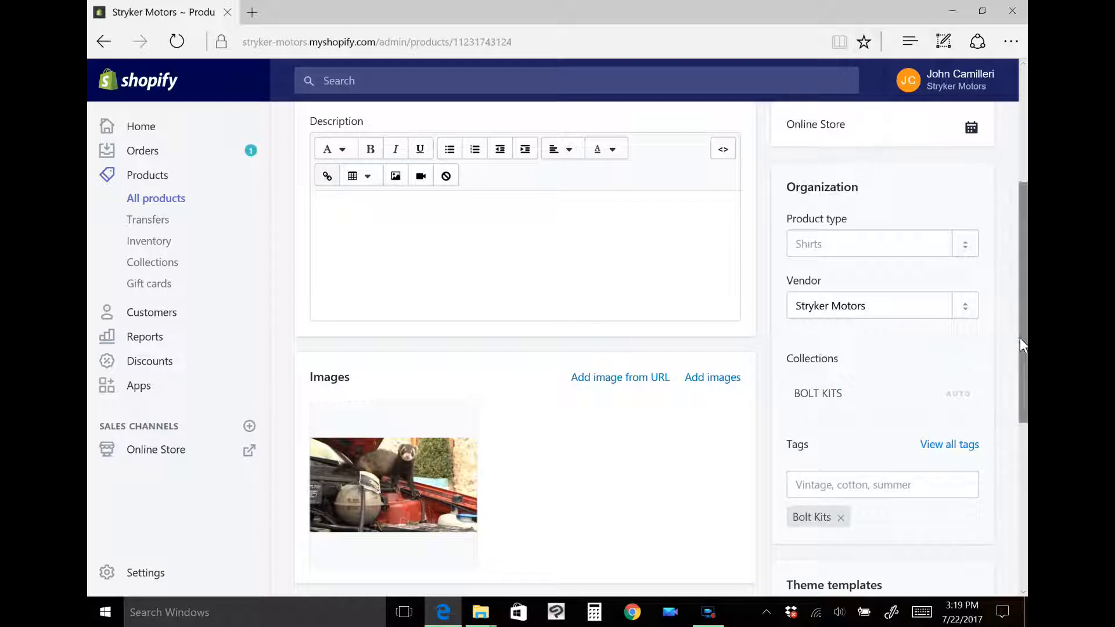
{"action": "left_click_drag", "start_coordinate": [1020, 338], "coordinate": [1021, 382]}
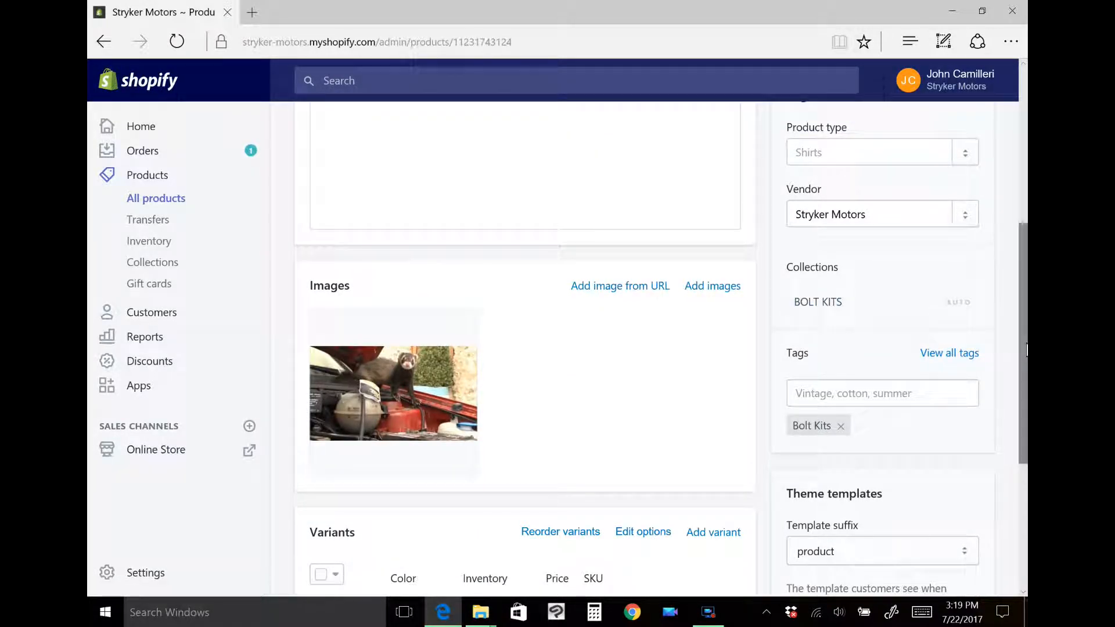
In the theme editor, set the collection of the Jeep Wrangler soft top bolt kits section to BOLT KITS.
{"action": "scroll", "coordinate": [1026, 350], "scroll_direction": "down", "scroll_amount": 5}
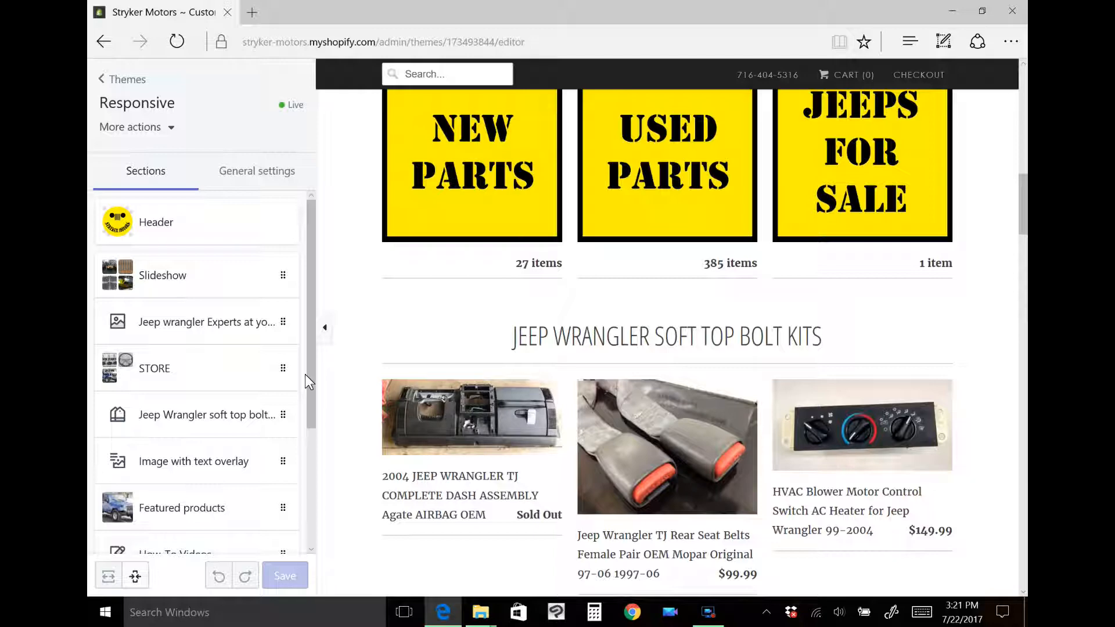
{"action": "left_click", "coordinate": [215, 418]}
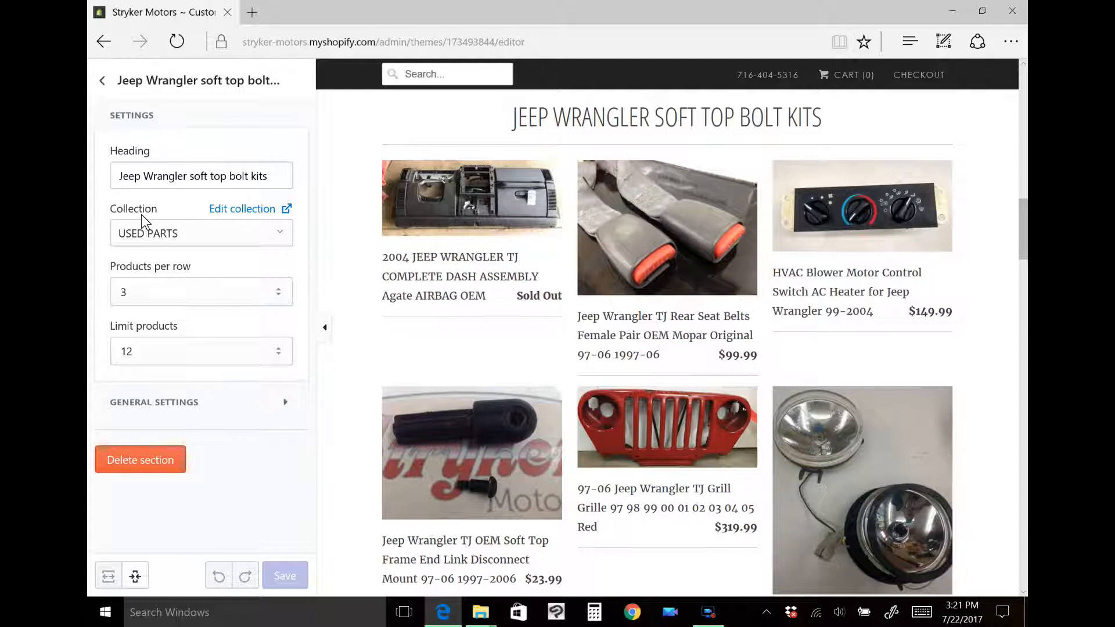
{"action": "left_click", "coordinate": [154, 235]}
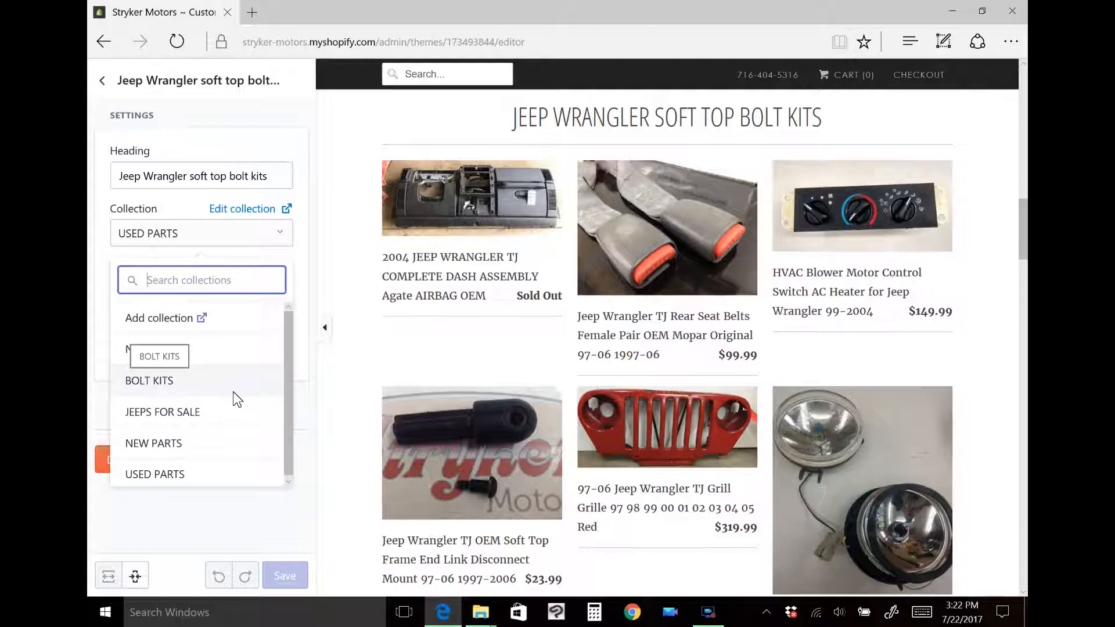
{"action": "left_click", "coordinate": [181, 382]}
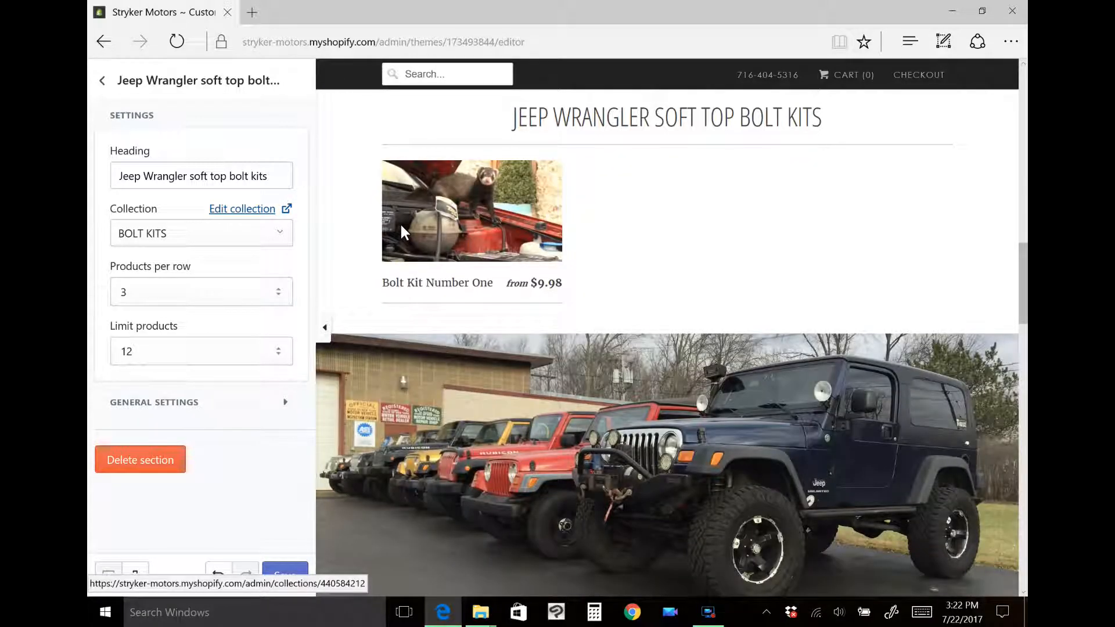
{"action": "mouse_move", "coordinate": [416, 226]}
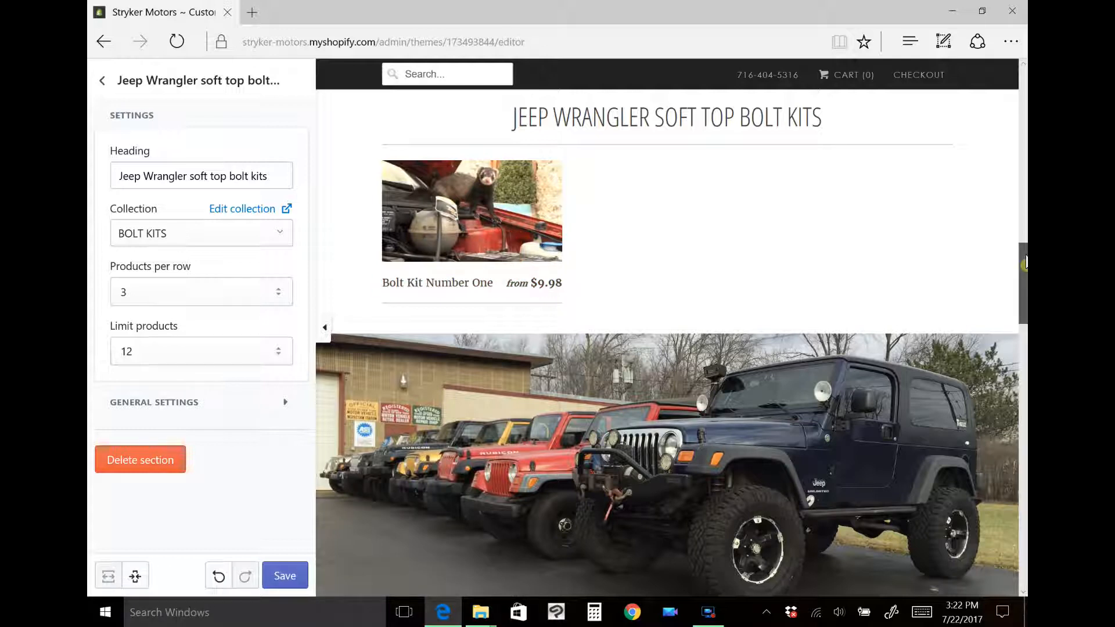
{"action": "left_click_drag", "start_coordinate": [1026, 262], "coordinate": [1025, 261]}
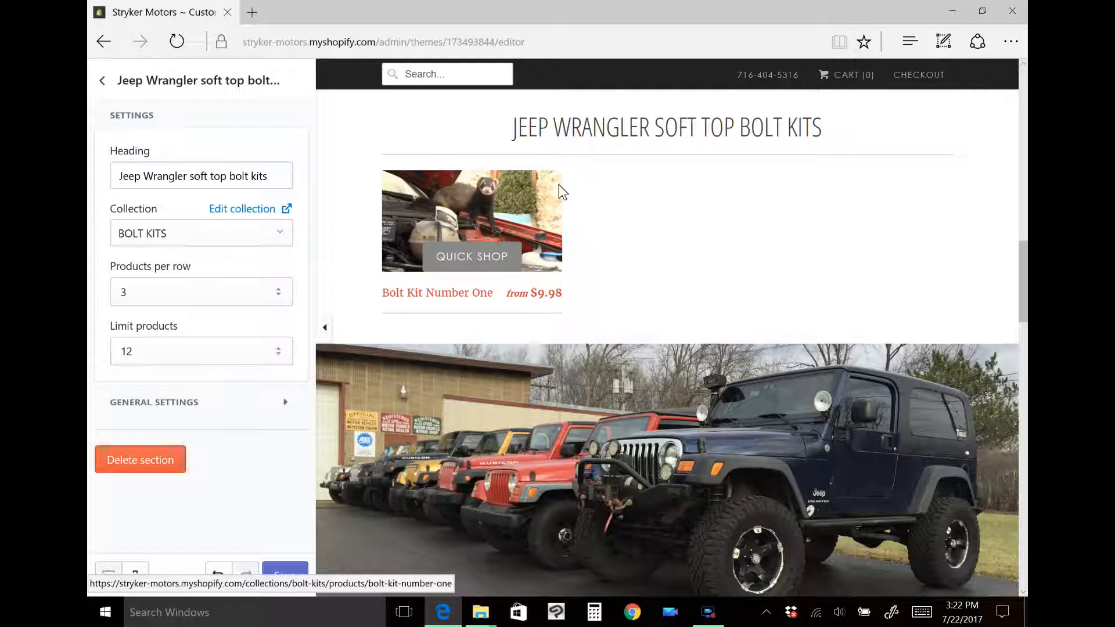
Check the section's available product limits and products-per-row options, and view the upper part of the home page preview.
{"action": "left_click", "coordinate": [204, 360]}
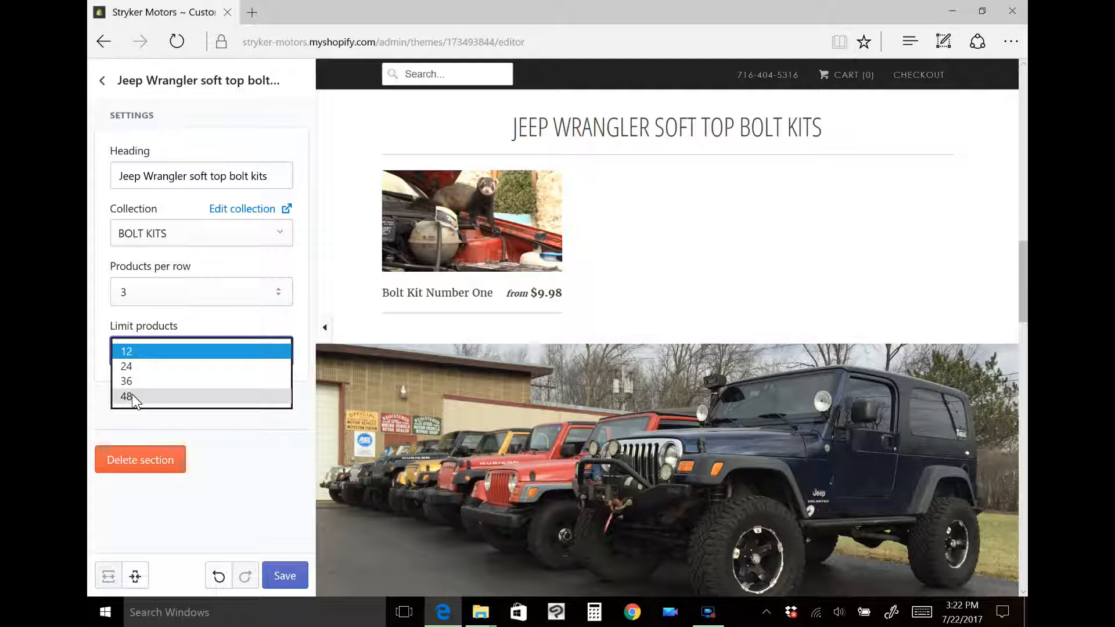
{"action": "left_click", "coordinate": [167, 301]}
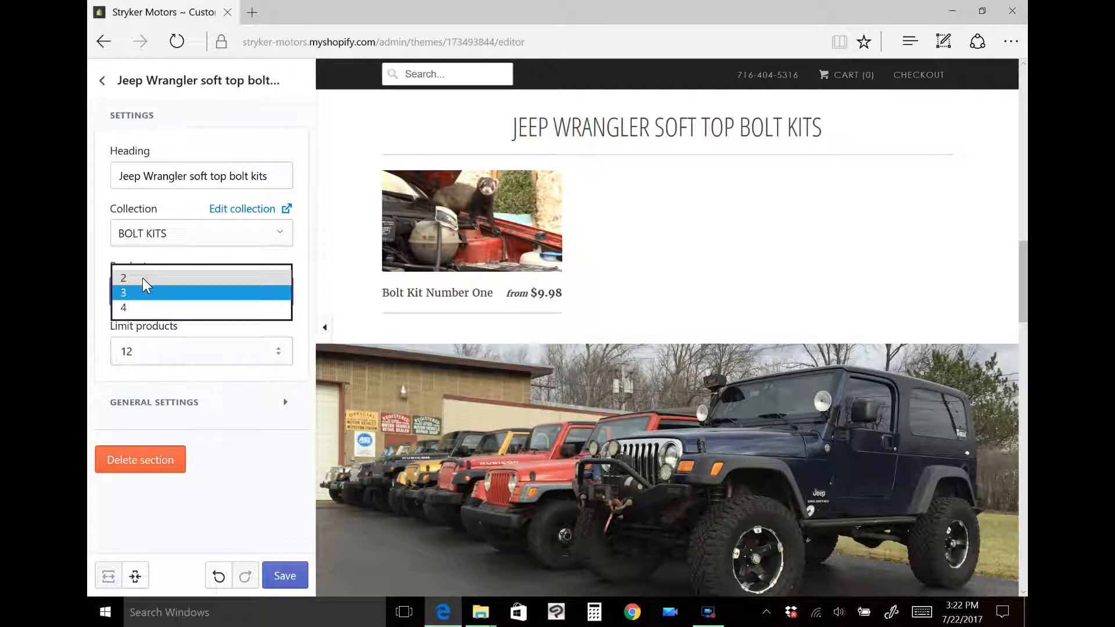
{"action": "left_click", "coordinate": [266, 489]}
{"action": "left_click_drag", "start_coordinate": [1026, 276], "coordinate": [1027, 137]}
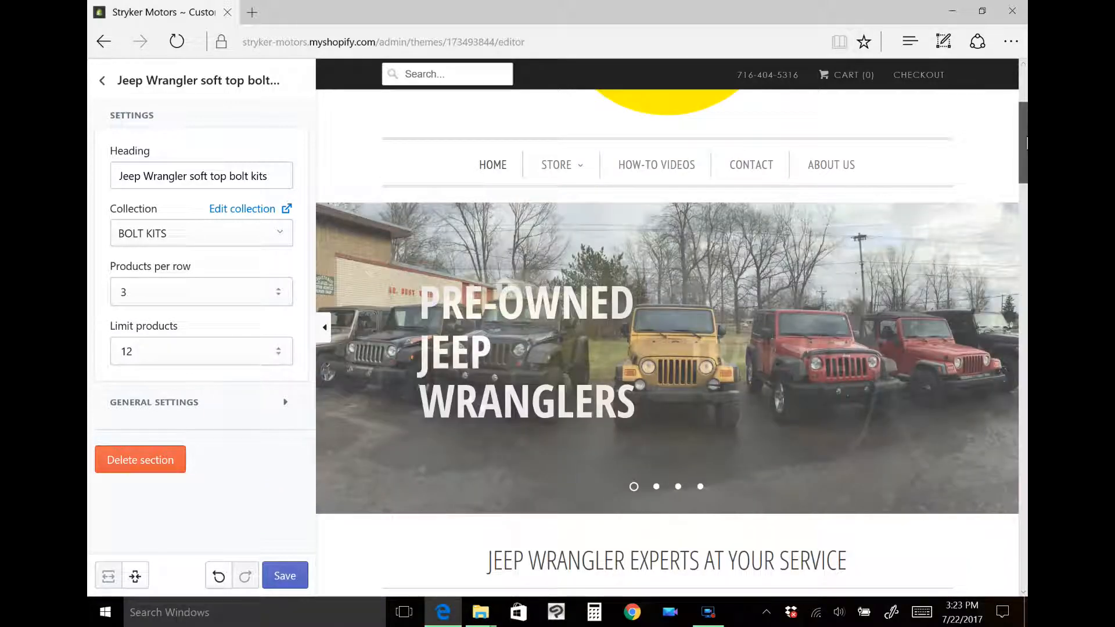